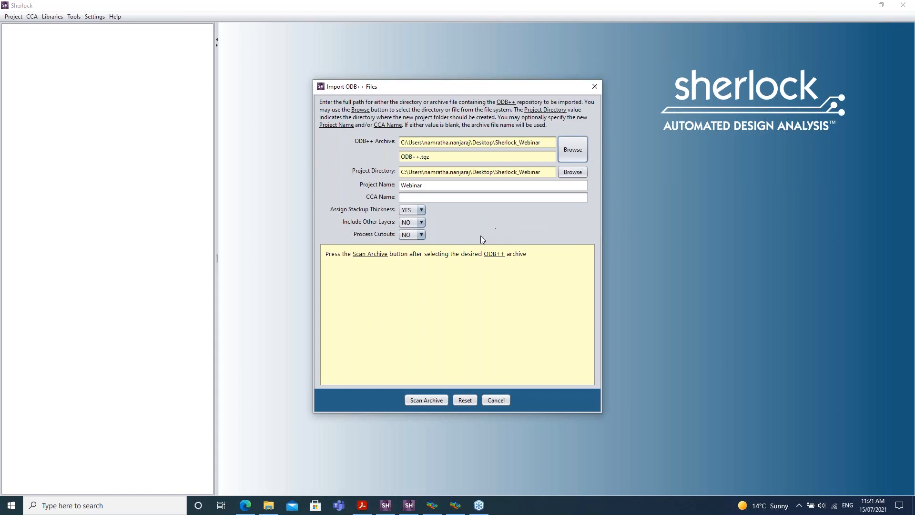
Scan and import the ODB++.tgz archive into the Webinar project using the proposed component property mapping, and open its parts list.
click(434, 403)
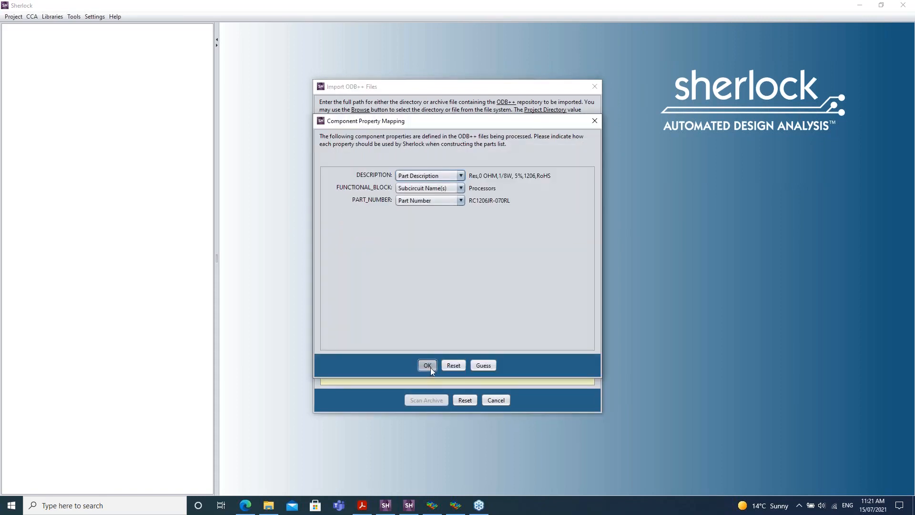
click(428, 366)
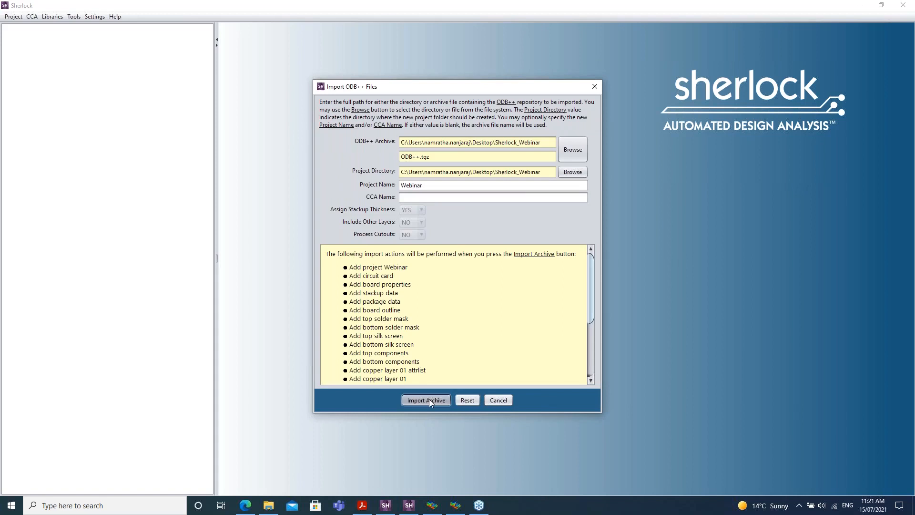
click(429, 400)
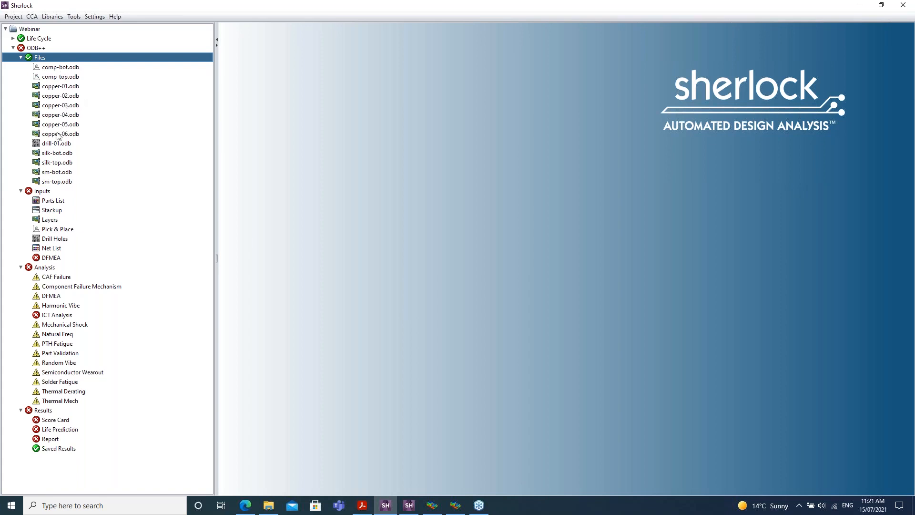
click(53, 200)
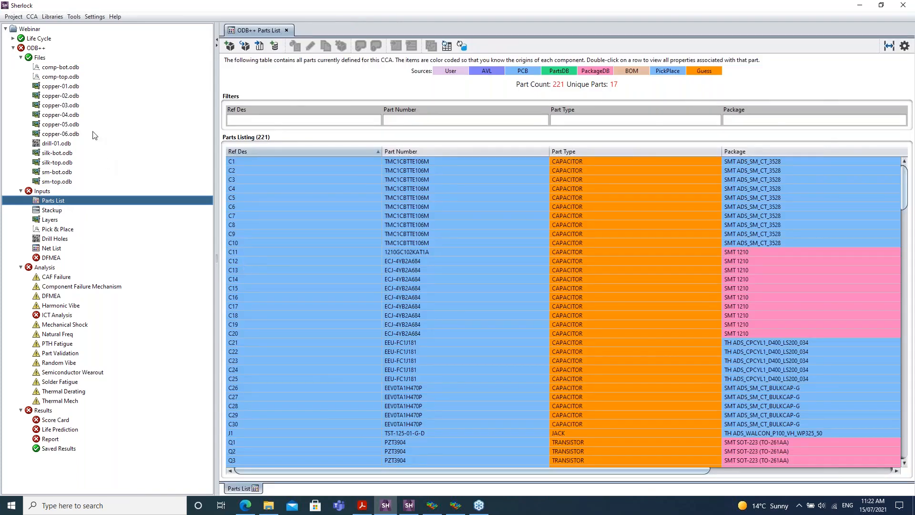
Browse the package library by type, including AXIAL, BTC / LED, CBEND and DIP / CDIP / PDIP, and close it.
click(59, 17)
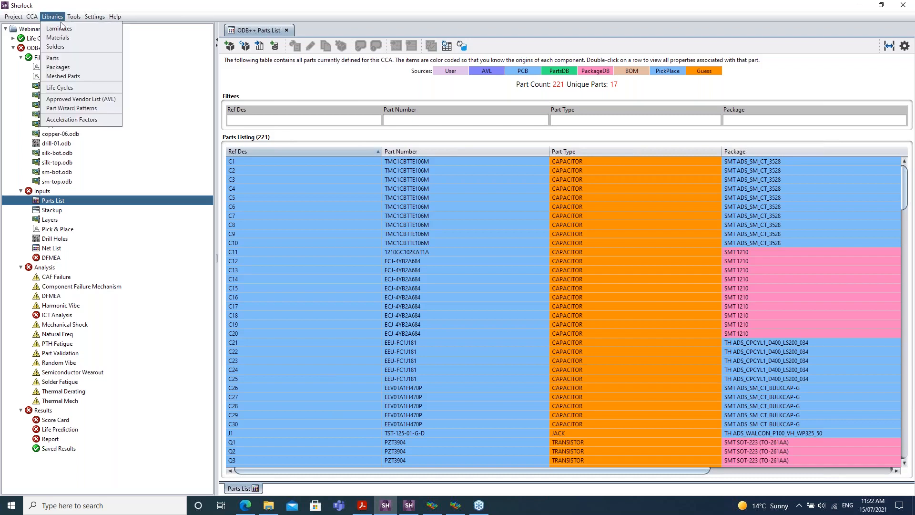
click(85, 71)
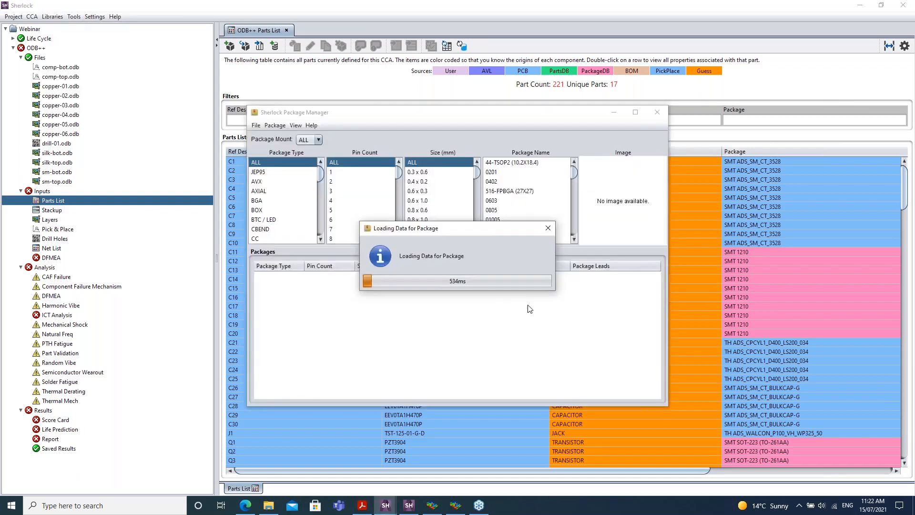
click(283, 192)
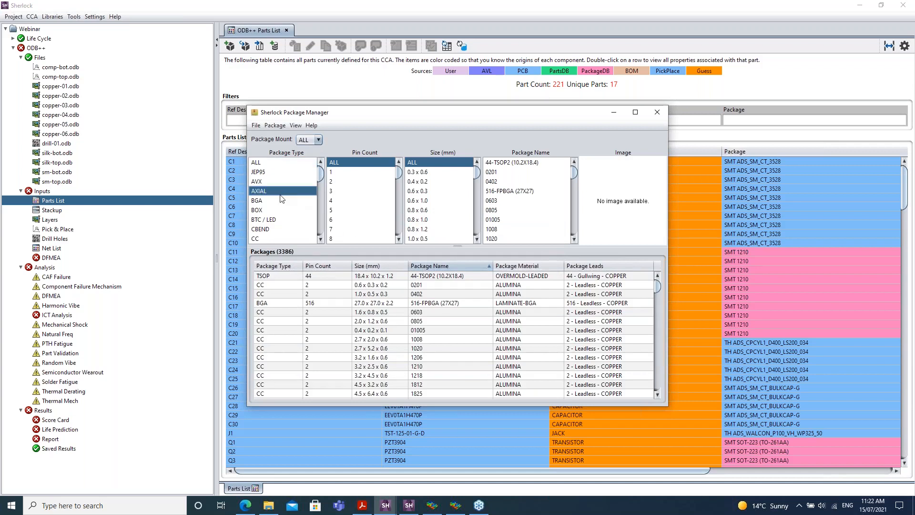
click(275, 219)
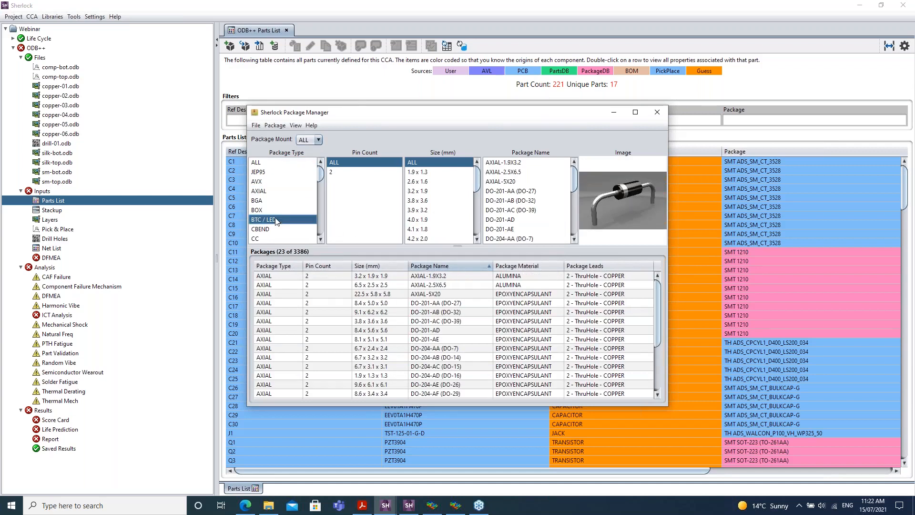
click(271, 231)
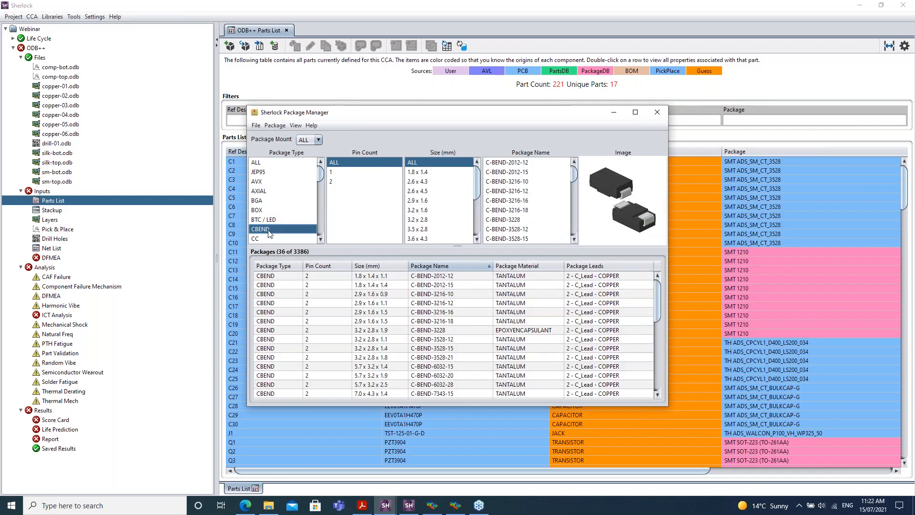
scroll(269, 233, down, 1)
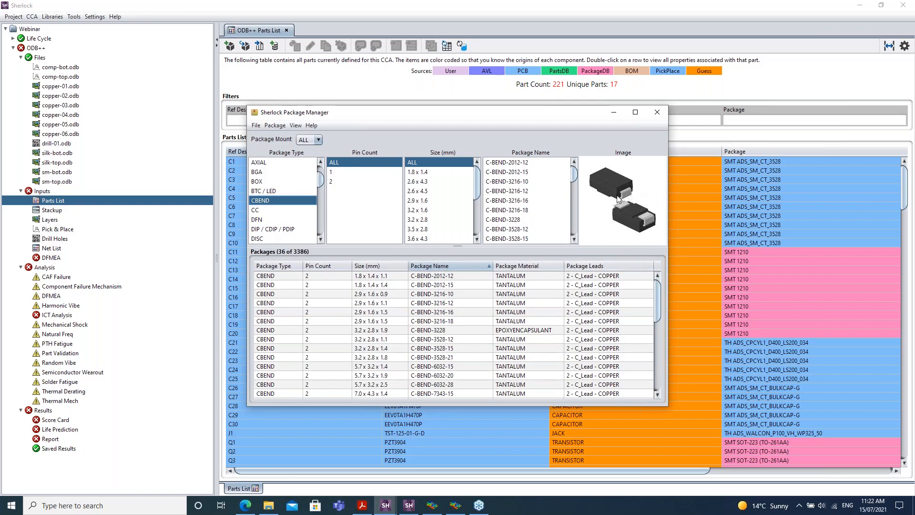
click(270, 230)
click(258, 239)
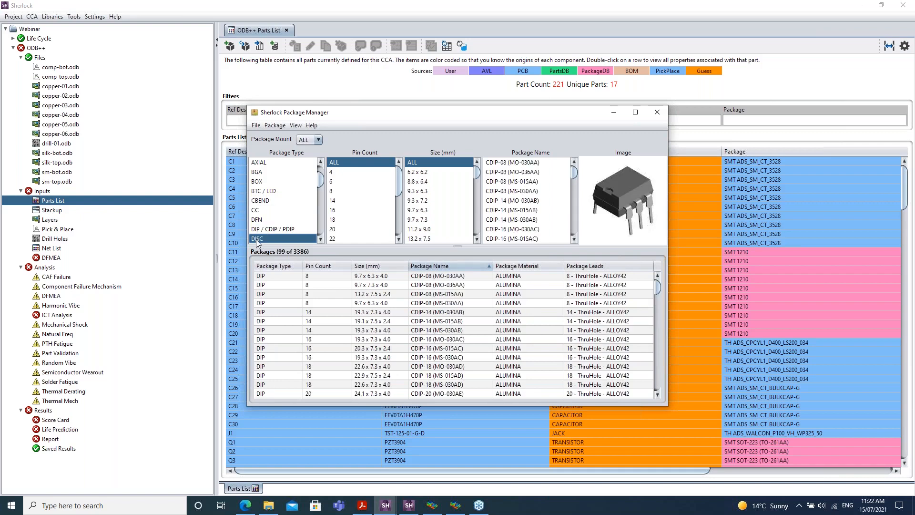
click(657, 113)
View the board's stackup properties and layers, and return to the parts list.
double_click(56, 211)
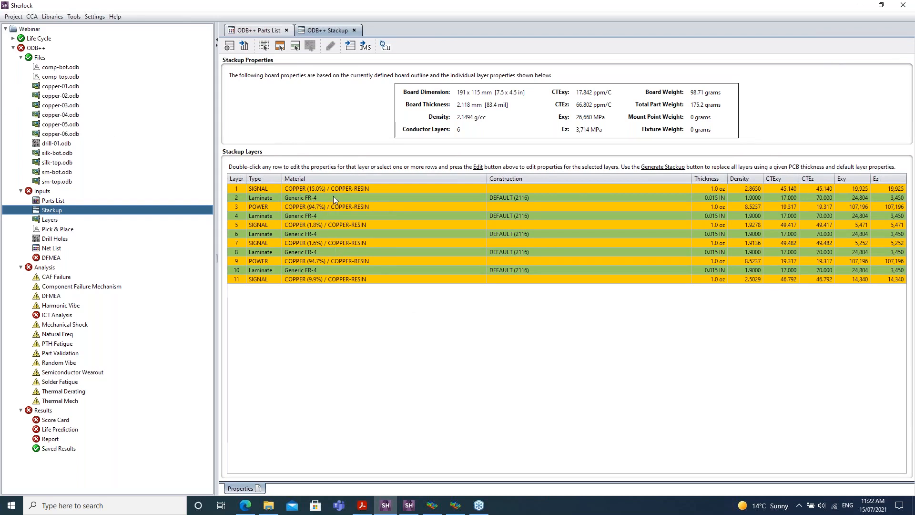
click(60, 202)
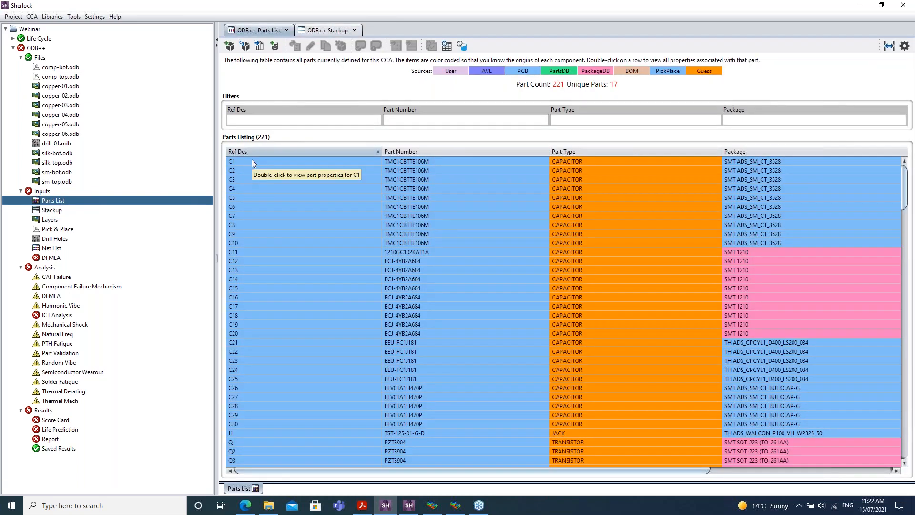
Open part C1 for editing and examine its package and identification properties.
click(252, 161)
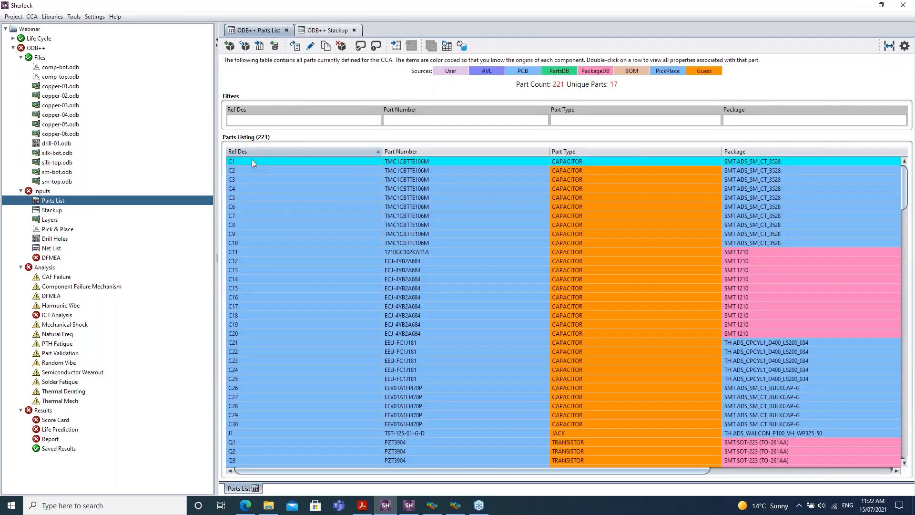
click(312, 50)
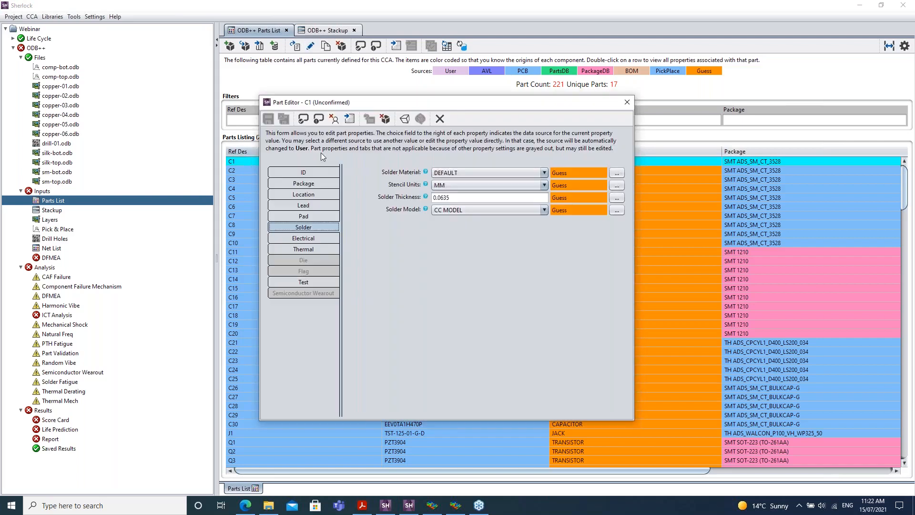
click(317, 184)
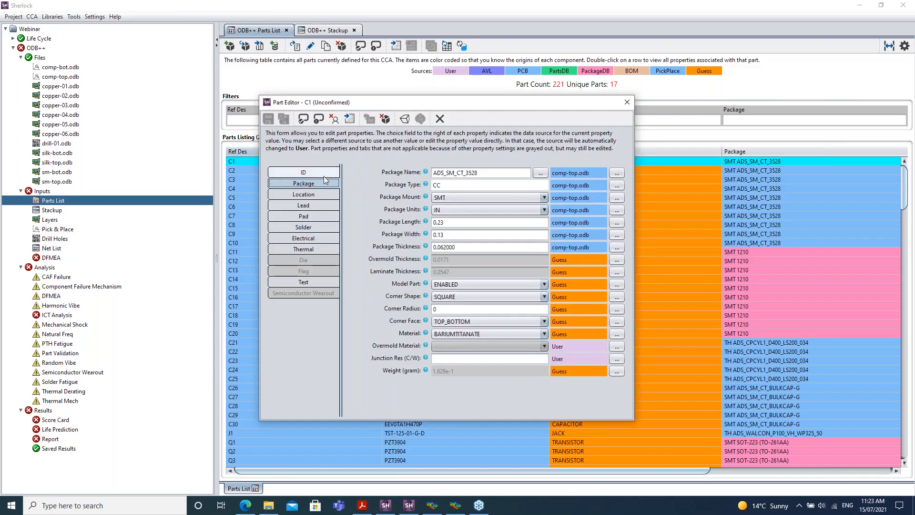
drag(522, 99, 533, 114)
click(326, 188)
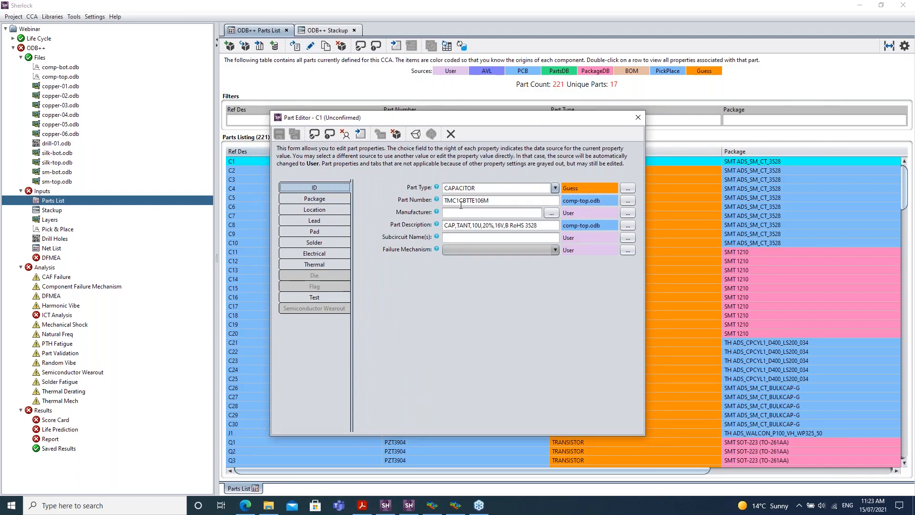
Switch to Acrobat Reader and look up C1's case size code B in the TMC1CBTTE106M datasheet, highlighting 3528.
click(362, 505)
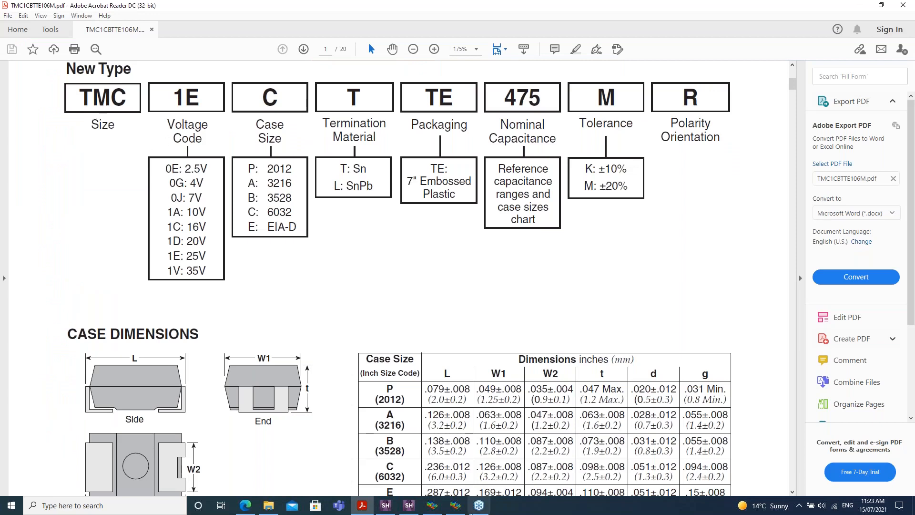
click(408, 506)
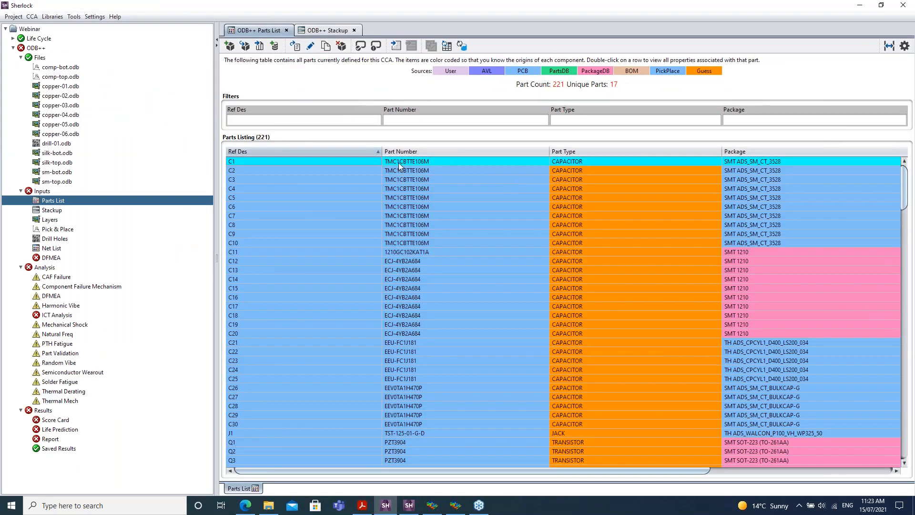
click(362, 508)
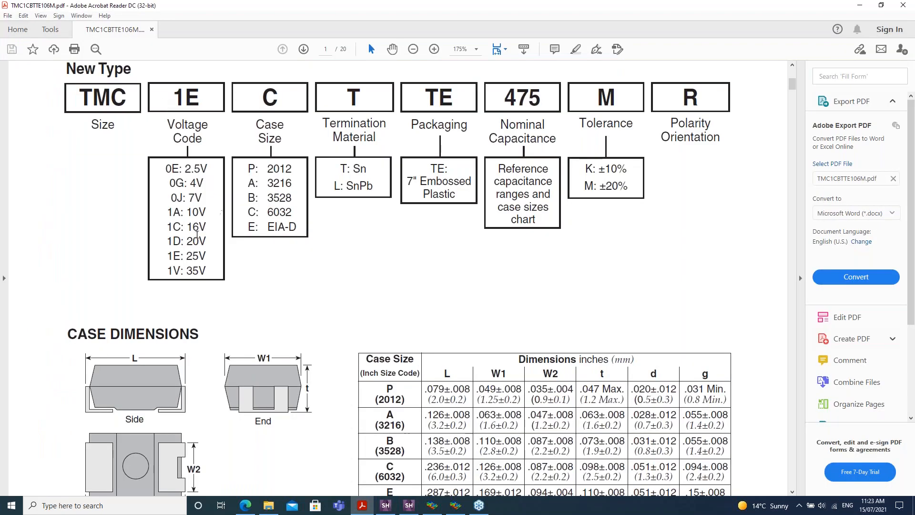
drag(268, 197, 299, 198)
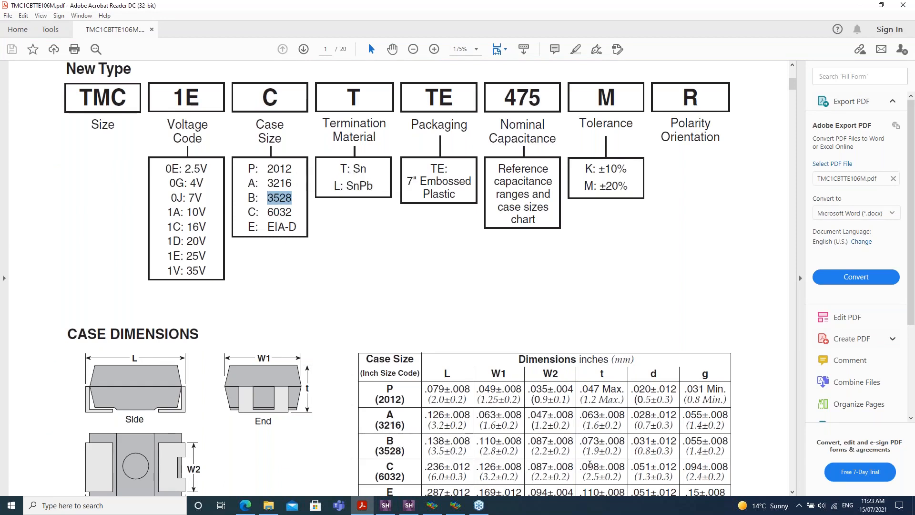
Switch back to Sherlock, open the package chooser for C1's package name and limit it to the CBEND type.
click(384, 509)
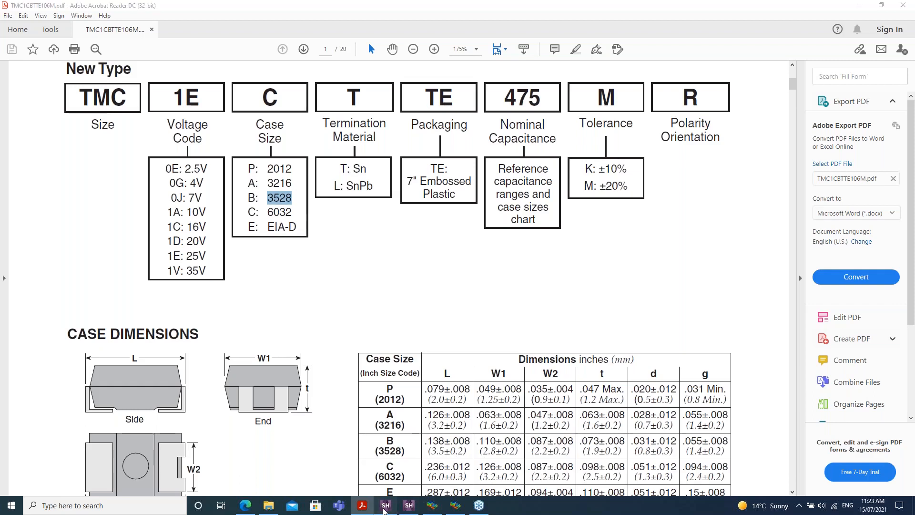
click(311, 45)
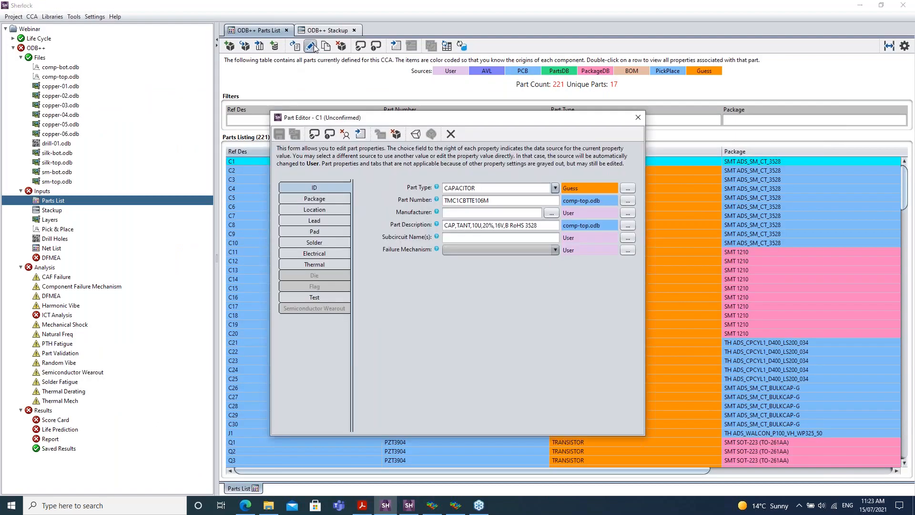
click(311, 199)
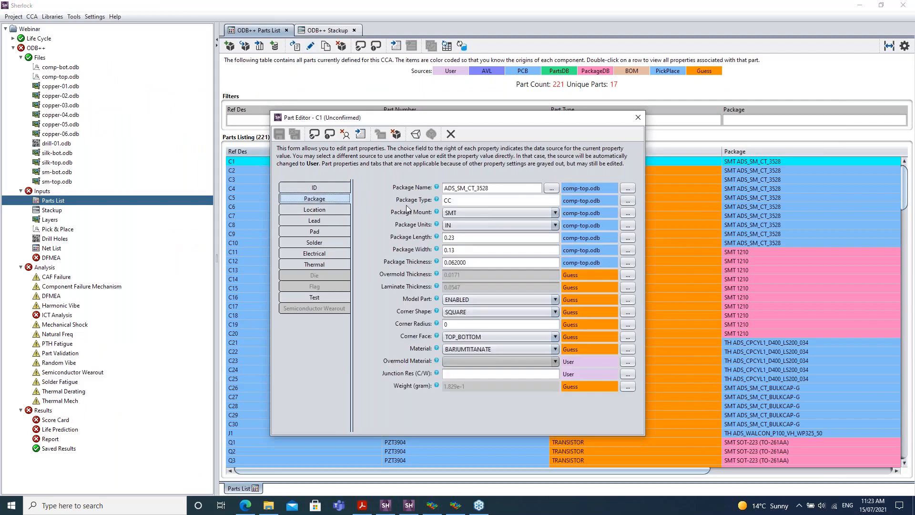
click(553, 188)
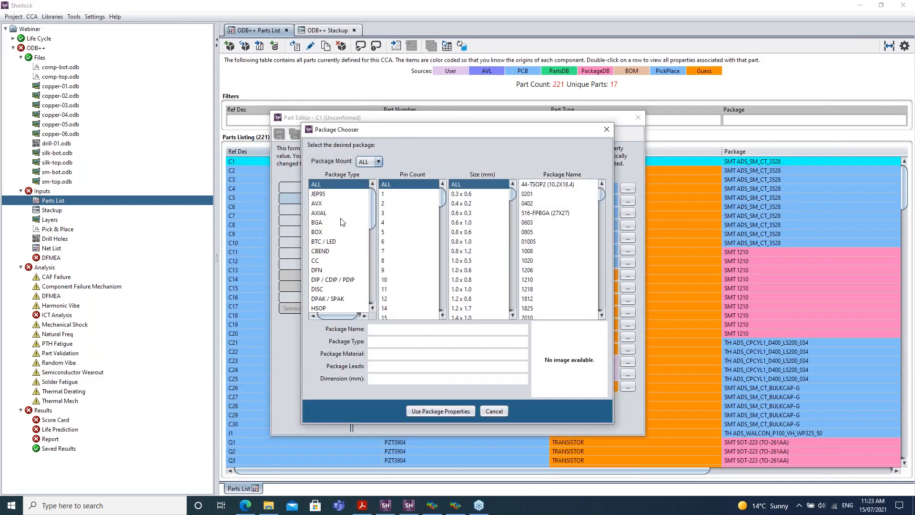
click(328, 252)
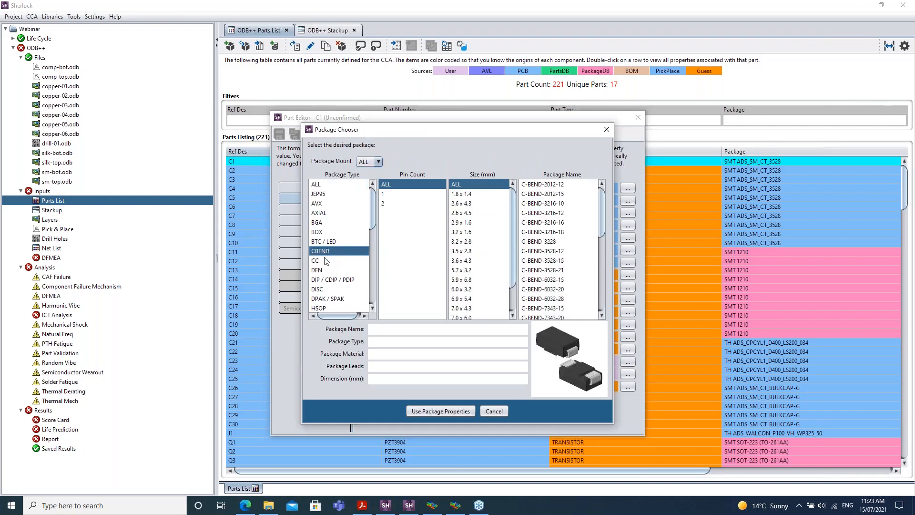
Switch to Acrobat Reader and check the datasheet's title and opening sections for the capacitor's material.
click(360, 509)
scroll(387, 213, up, 3)
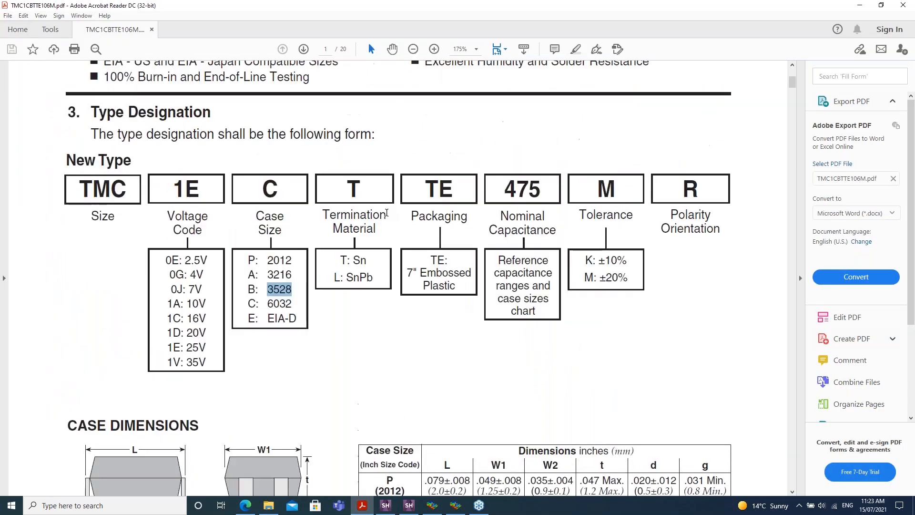
scroll(387, 213, up, 5)
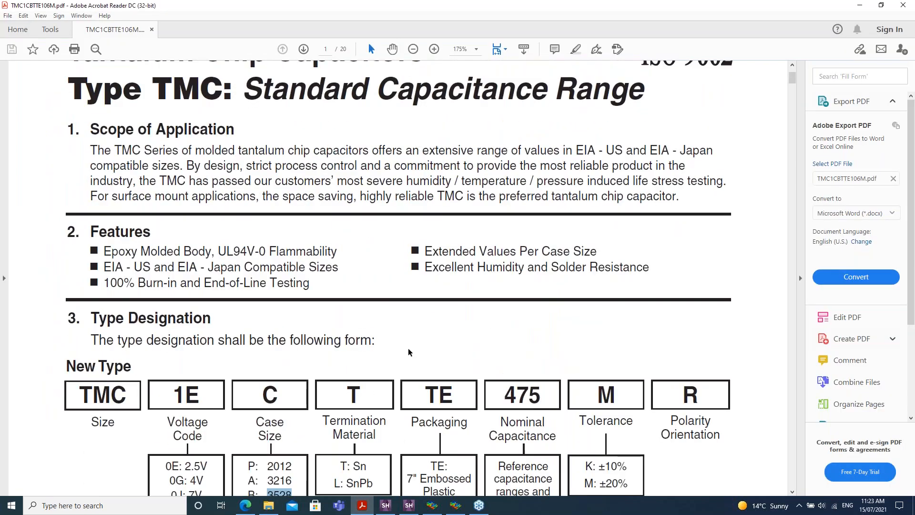
scroll(408, 352, up, 3)
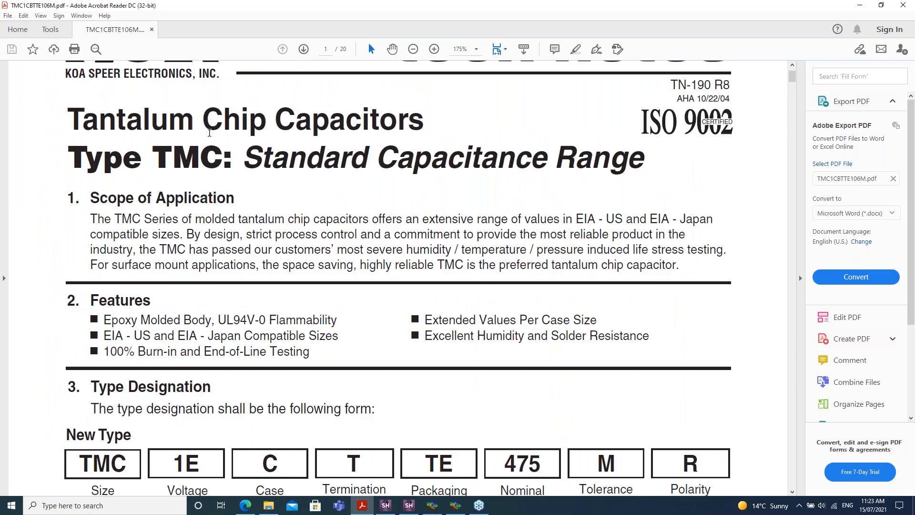
scroll(209, 132, down, 8)
Switch back to Sherlock and apply the properties of the 3.5 x 2.8 mm CAP-TANT-B package to C1.
click(385, 508)
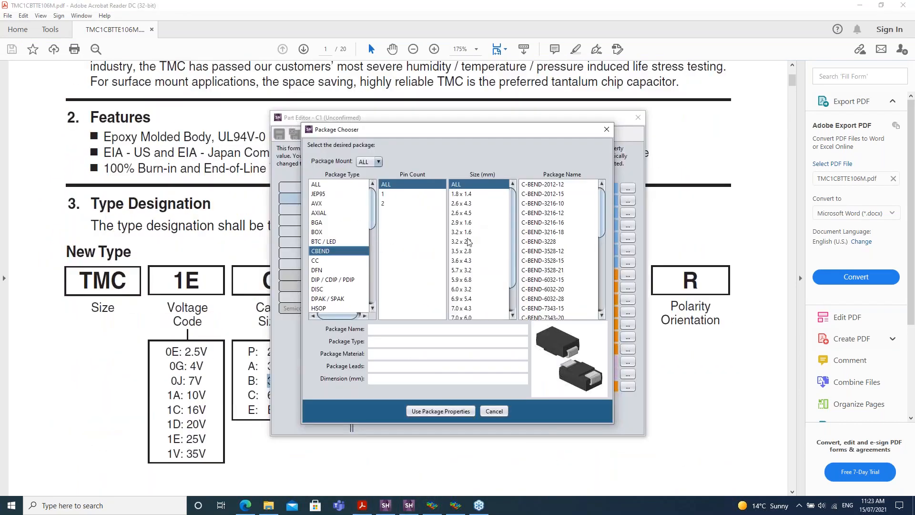
click(463, 250)
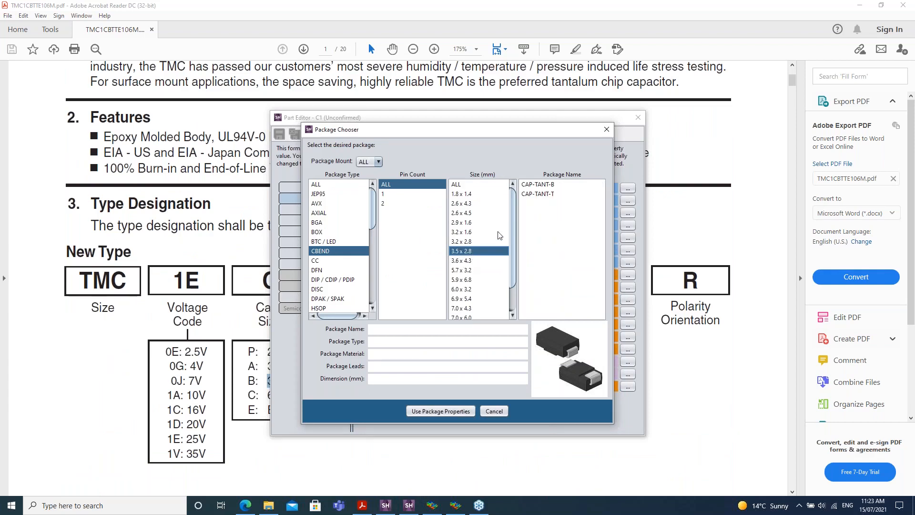
click(537, 186)
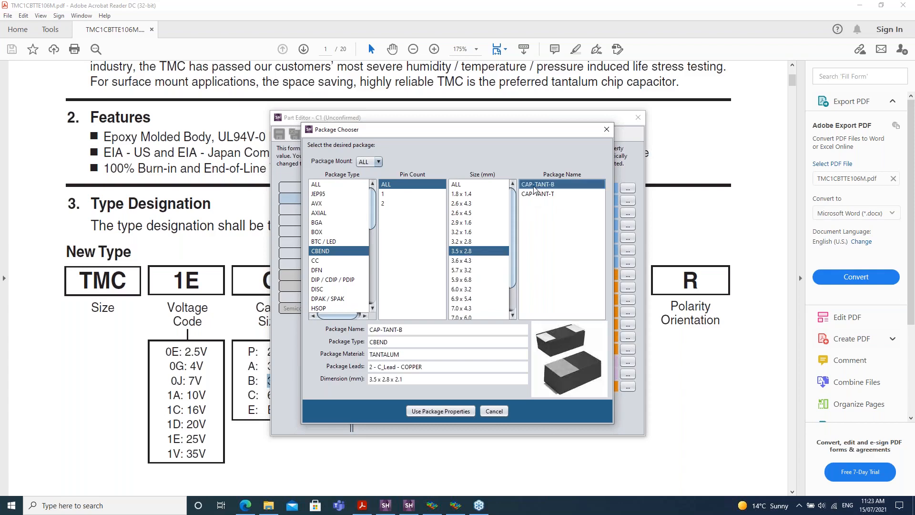
click(448, 410)
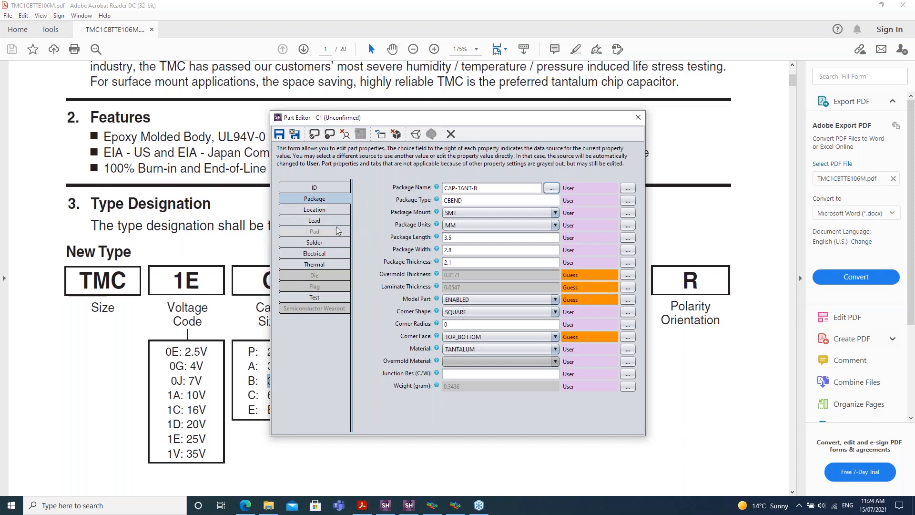
Check C1's lead properties, save the changes to all parts with part number TMC1CBTTE106M, and minimize the datasheet.
click(350, 220)
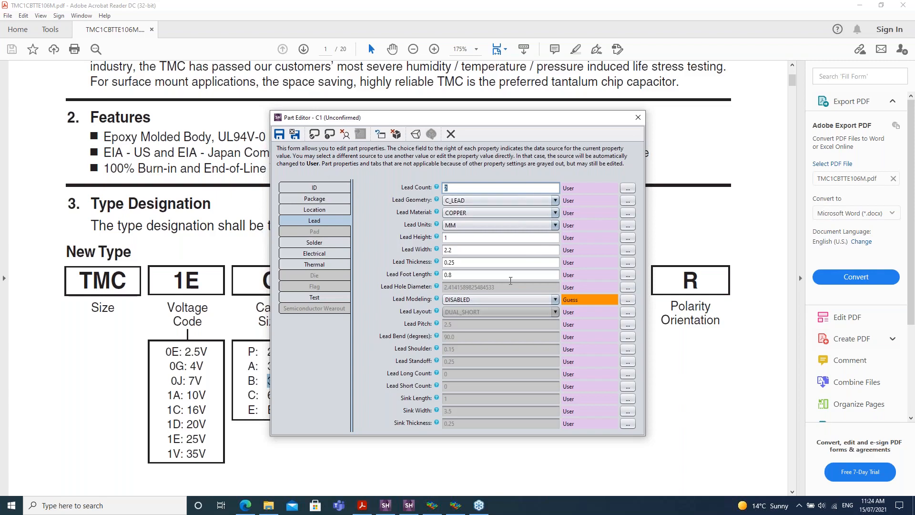
click(278, 135)
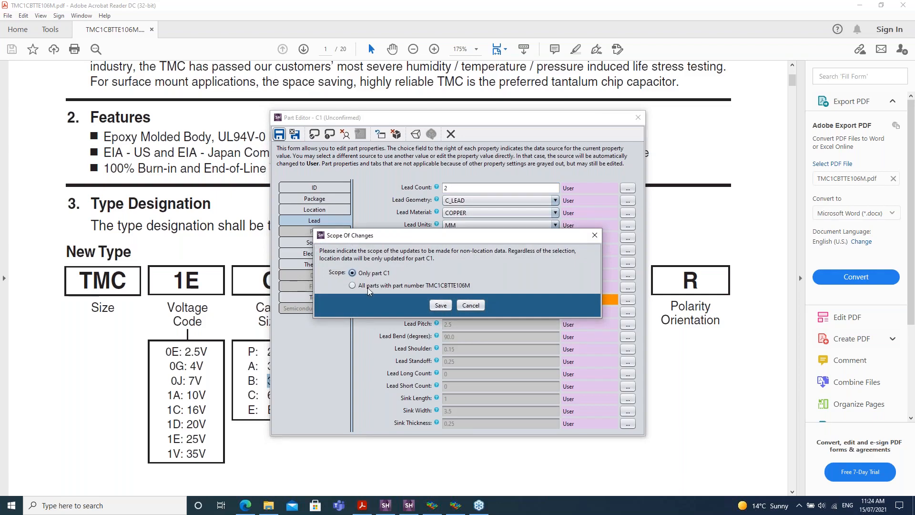
click(394, 286)
click(441, 305)
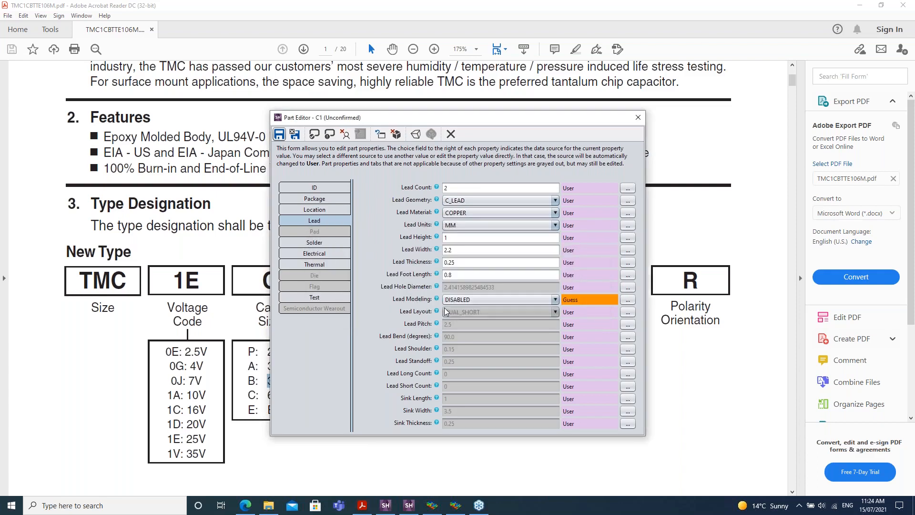
click(638, 117)
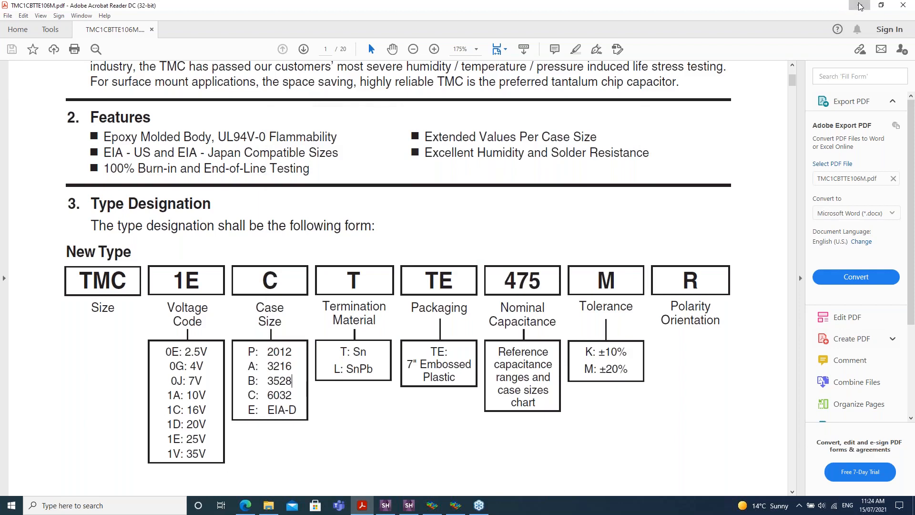
click(861, 6)
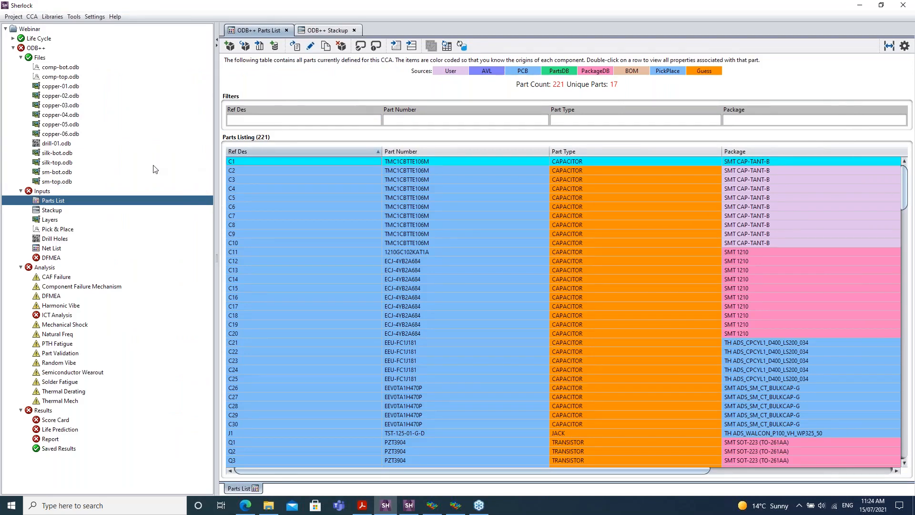
Switch to the Sherlock window with the Board project and review its life cycle's reliability goals and service life.
click(410, 513)
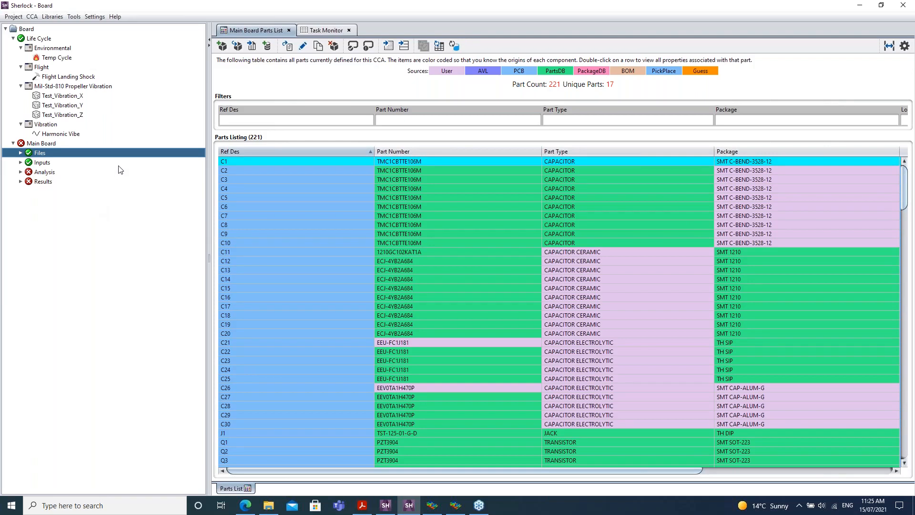
double_click(46, 39)
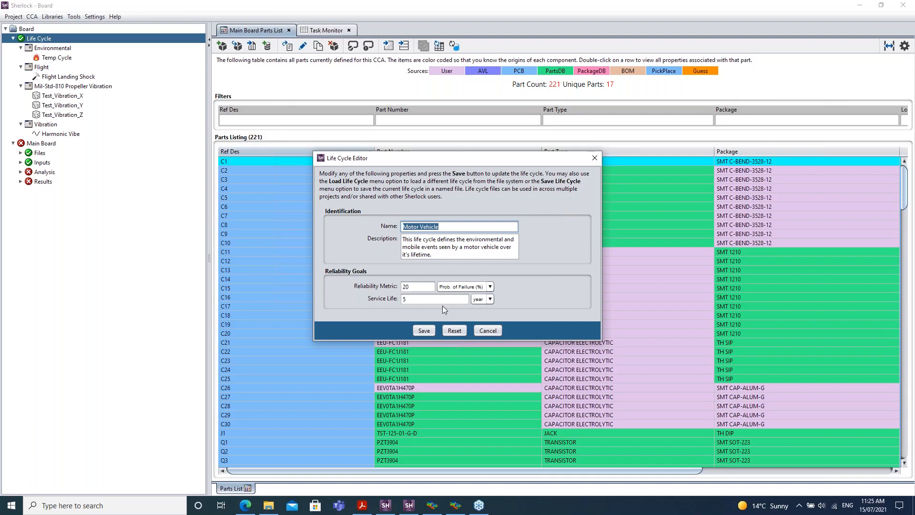
click(596, 160)
click(596, 160)
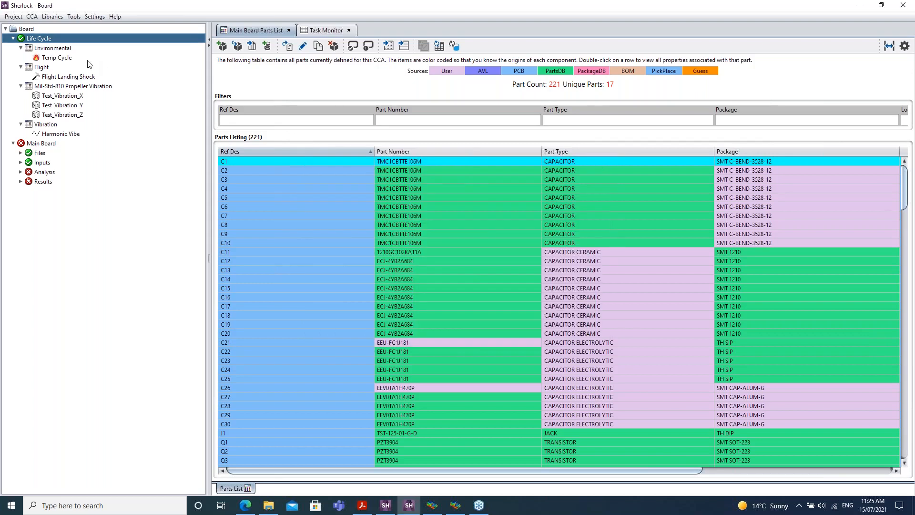
Review the Temp Cycle thermal event's profile and the Environmental phase's duration and cycle settings.
double_click(57, 58)
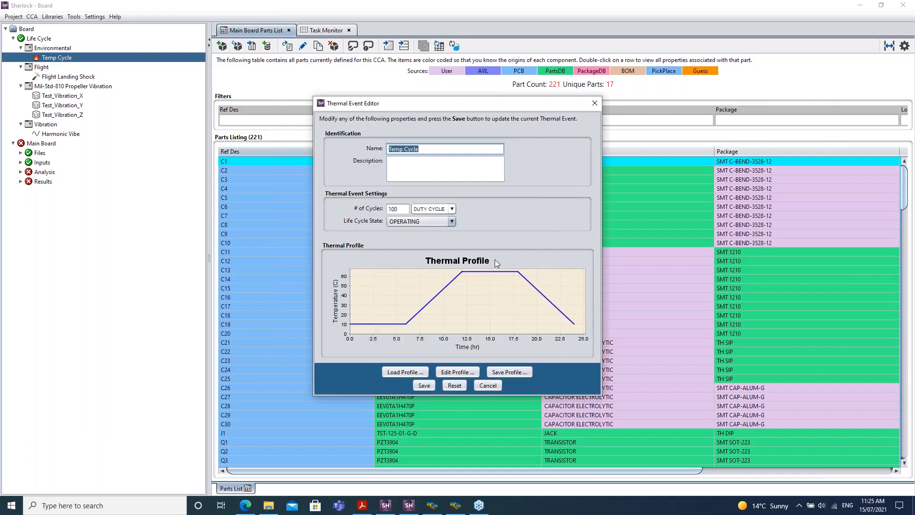
click(594, 105)
double_click(53, 48)
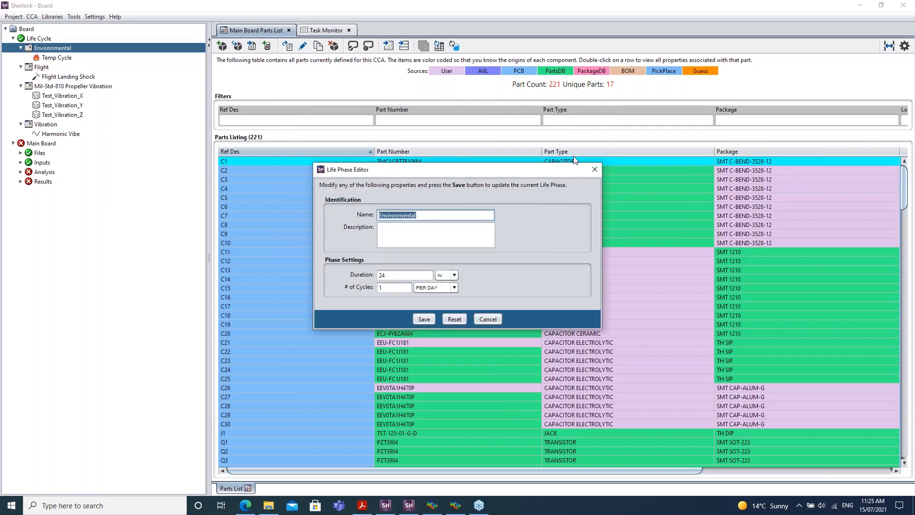
click(591, 172)
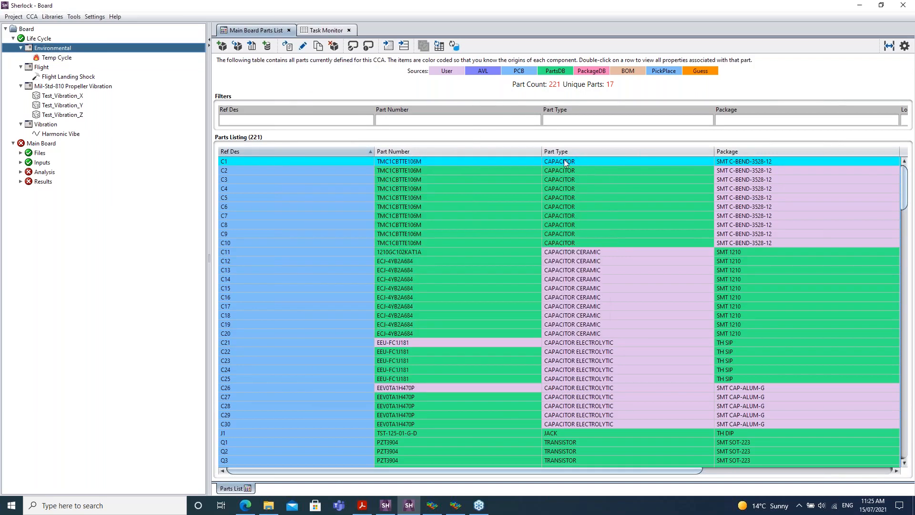
Review the settings and profiles of the Flight Landing Shock event and the Test_Vibration_X random vibration event.
click(72, 77)
double_click(72, 77)
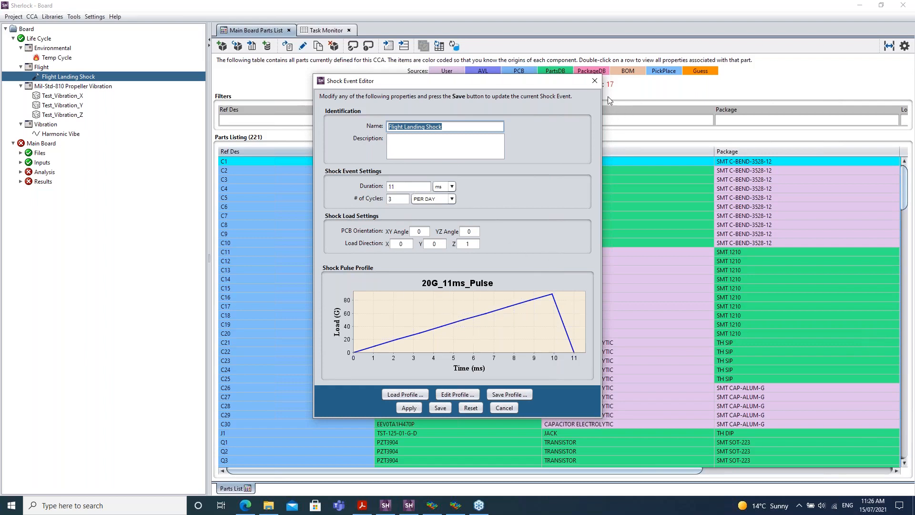
click(594, 81)
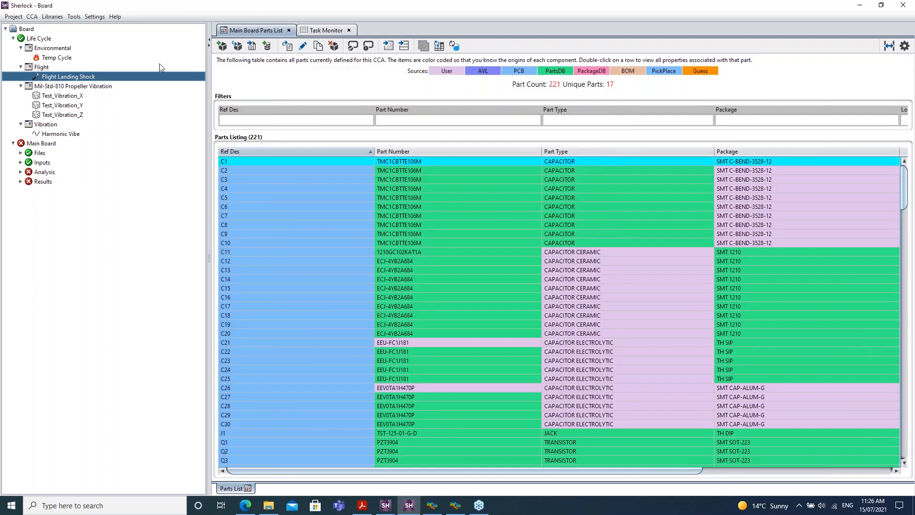
click(66, 97)
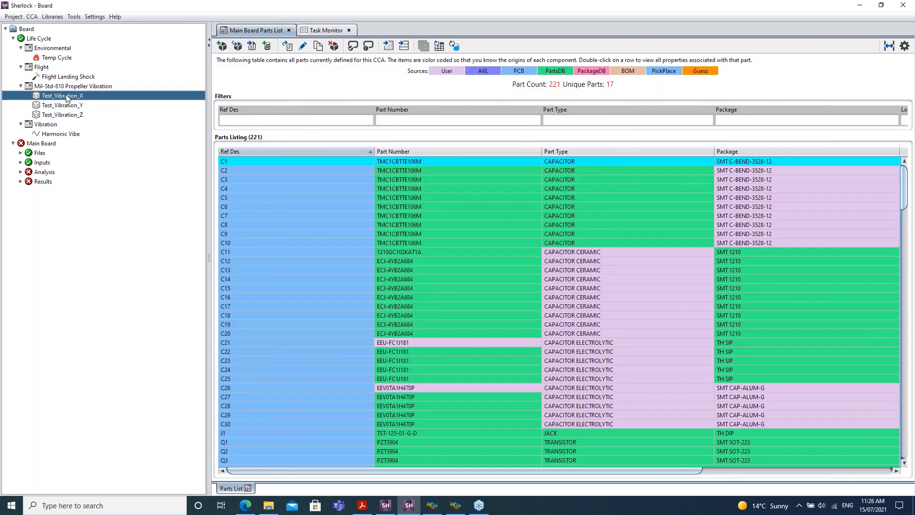
double_click(67, 98)
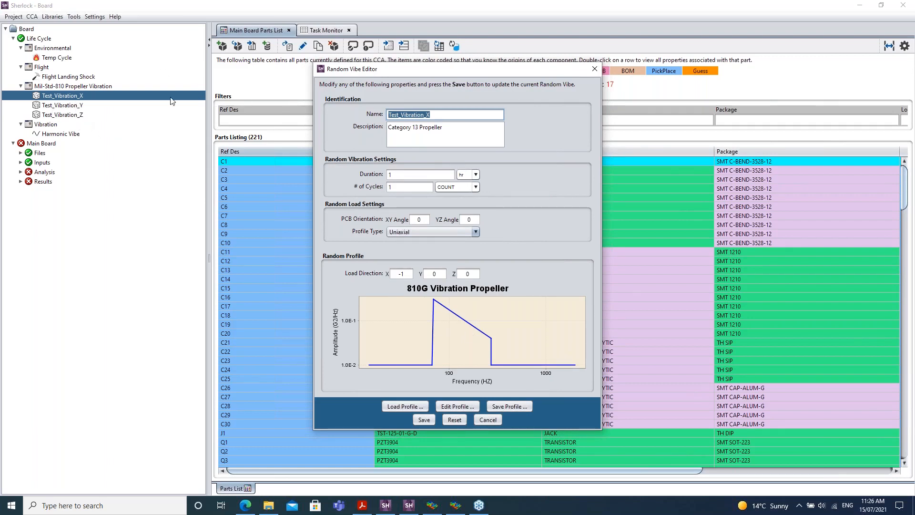
click(599, 70)
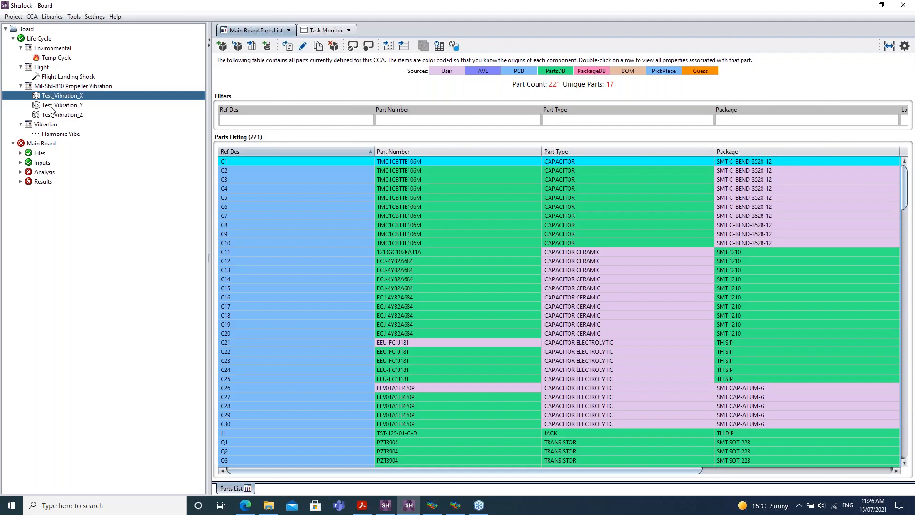
Switch to the Sherlock 3D Viewer and inspect the board model's components and leads from several angles.
click(434, 512)
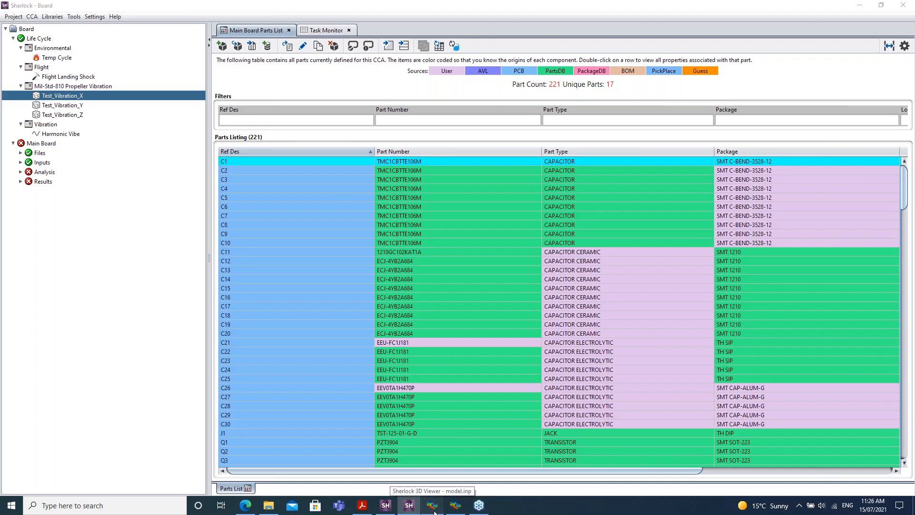
click(433, 512)
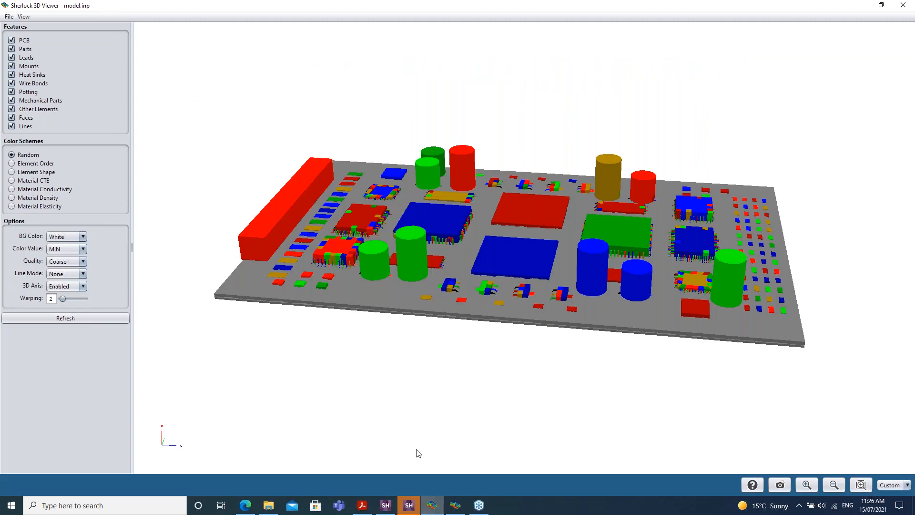
mouse_move(286, 340)
mouse_down()
mouse_move(265, 325)
mouse_move(251, 331)
mouse_move(274, 348)
mouse_up()
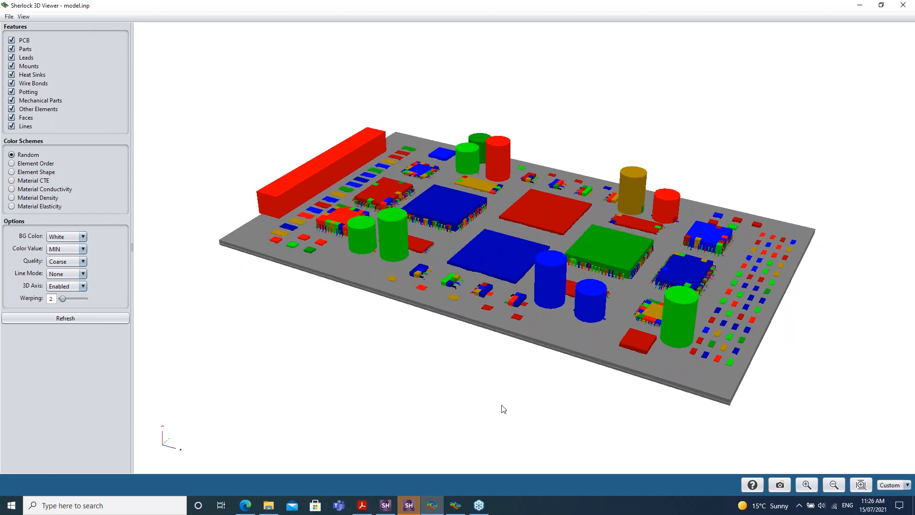
scroll(503, 408, up, 2)
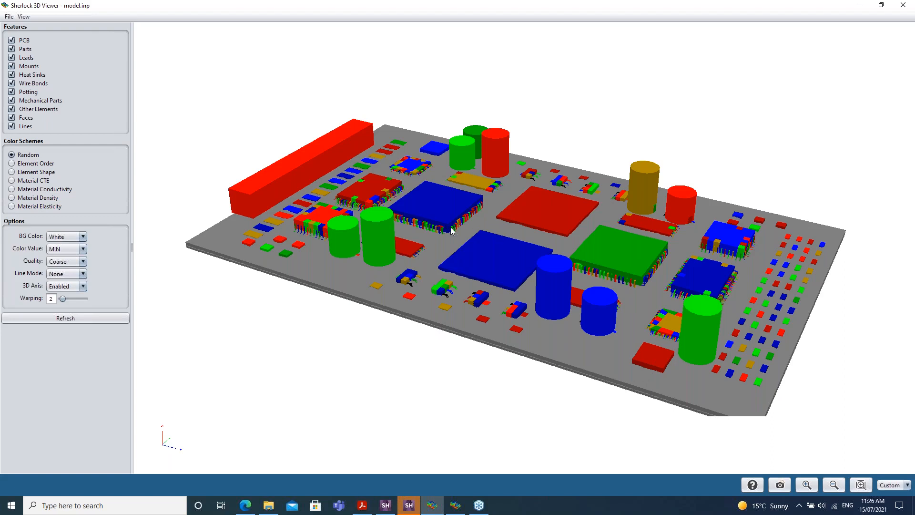
scroll(436, 236, up, 3)
drag(412, 237, 455, 268)
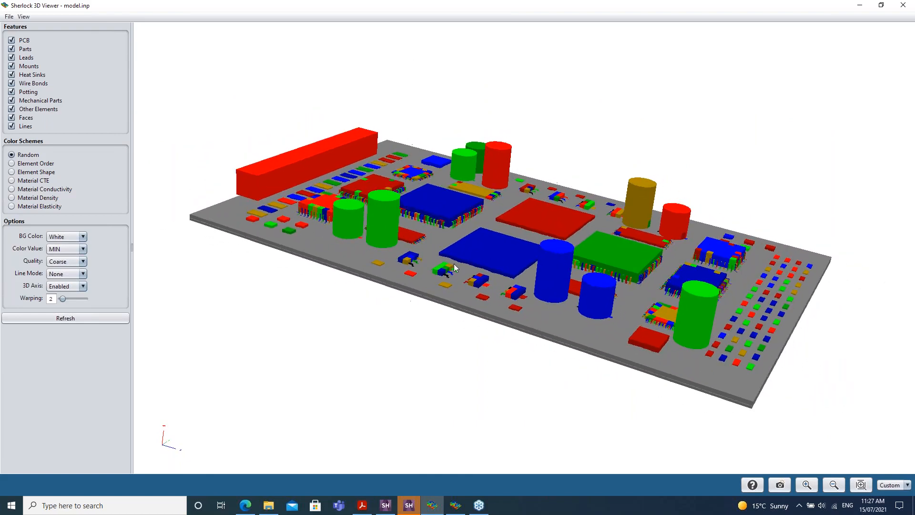
scroll(401, 345, down, 1)
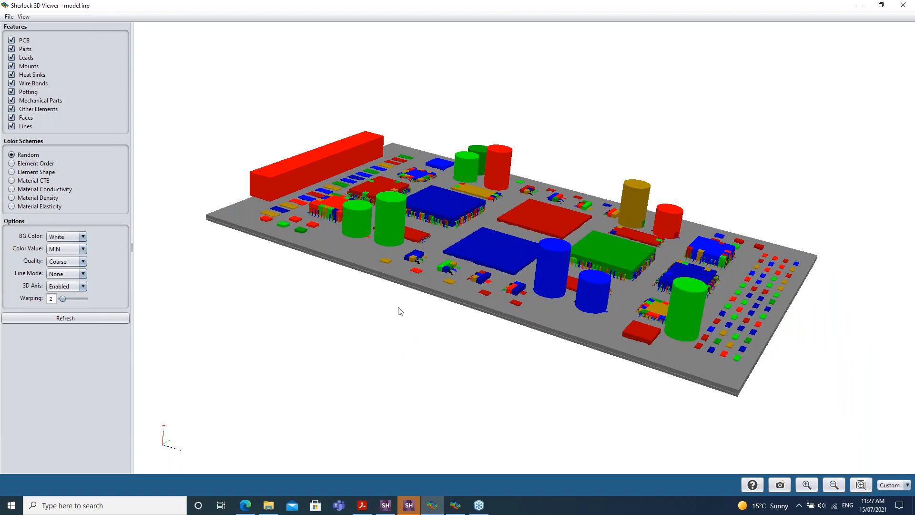
Switch back to the Board project in Sherlock and examine the copper-01.odb layer in the layer viewer.
mouse_move(396, 506)
click(393, 485)
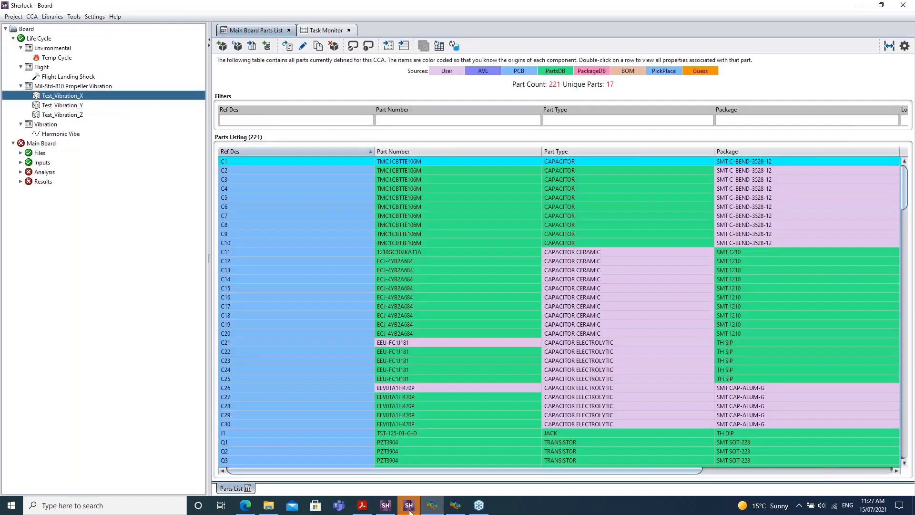
click(14, 144)
click(14, 143)
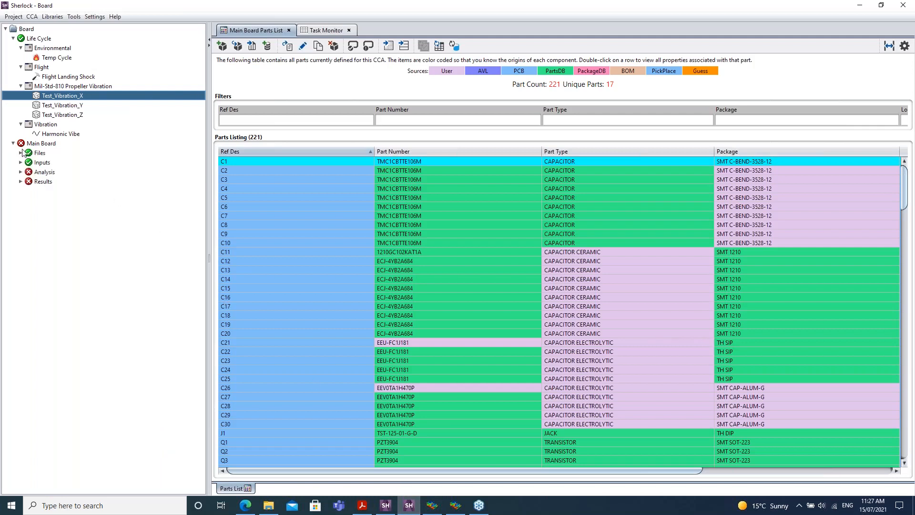
click(21, 153)
right_click(68, 183)
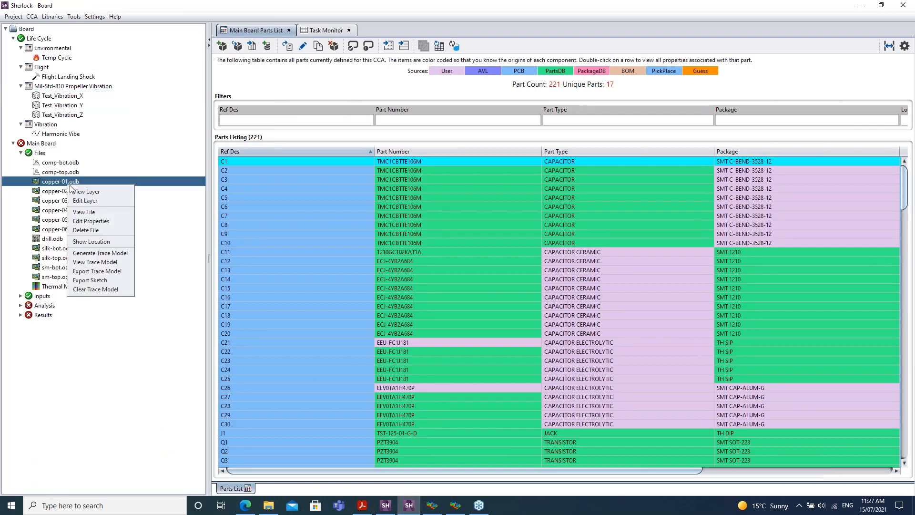
click(82, 193)
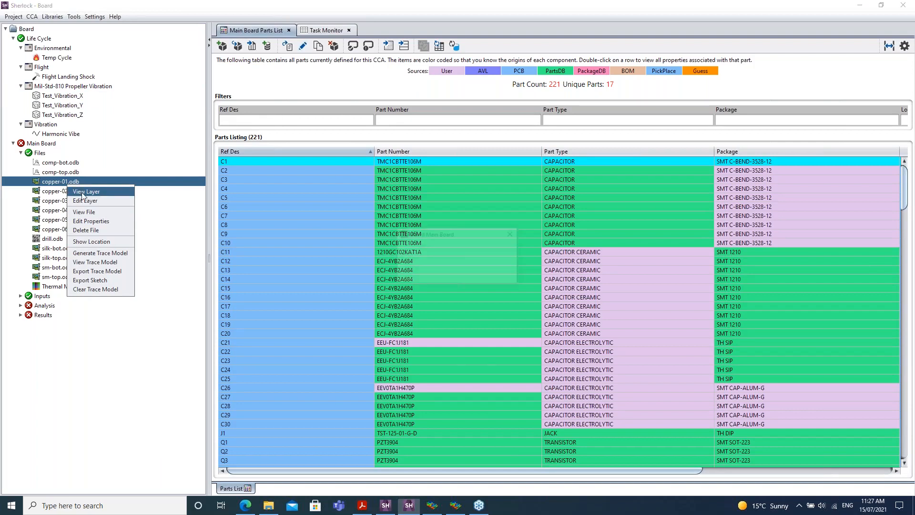
scroll(191, 155, down, 1)
scroll(235, 146, down, 1)
drag(235, 147, 192, 128)
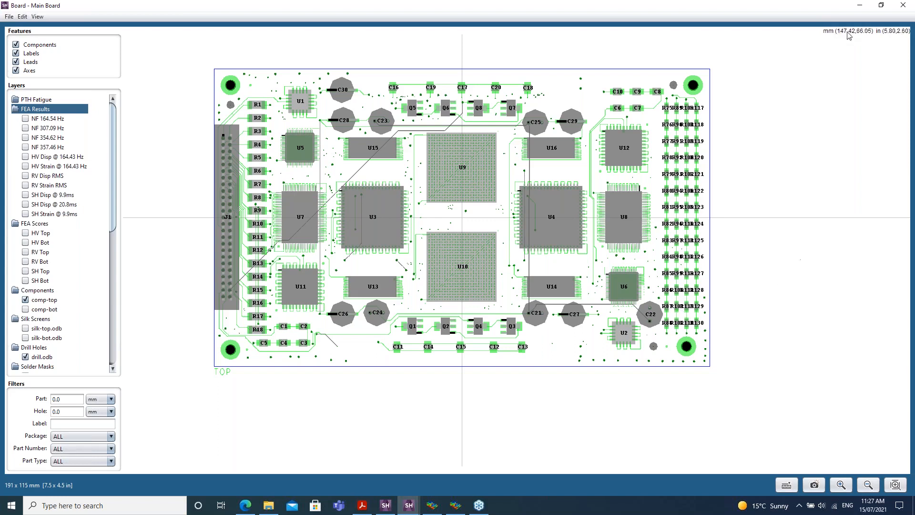
click(904, 5)
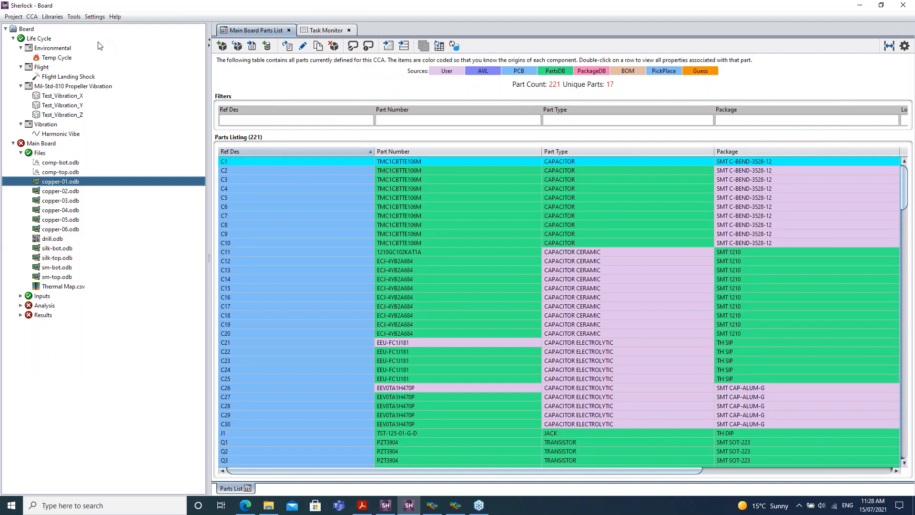
List the Main Board's analysis tasks and recheck the Temp Cycle event's settings and thermal profile.
click(22, 154)
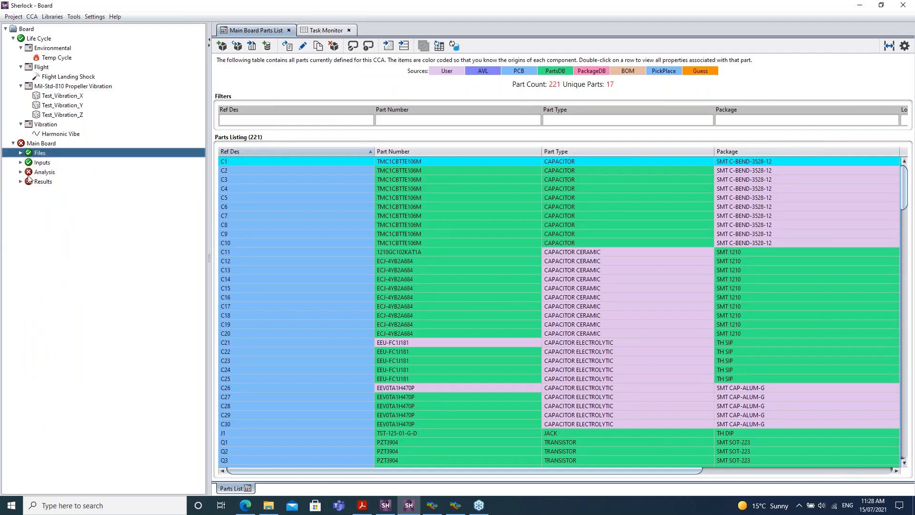
click(21, 172)
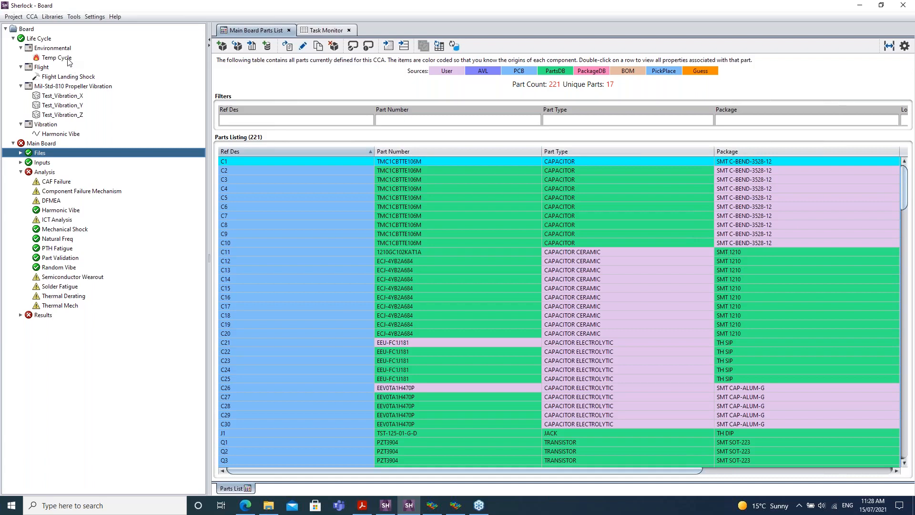
double_click(57, 58)
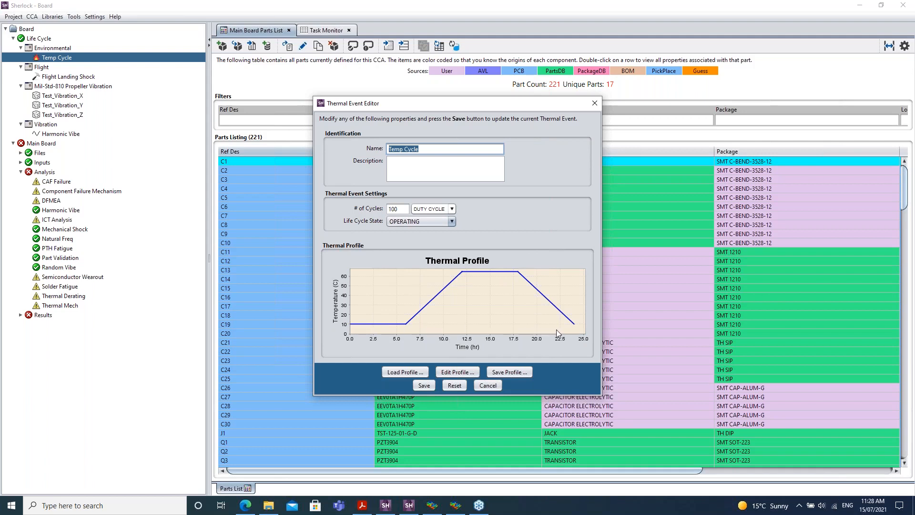
click(600, 105)
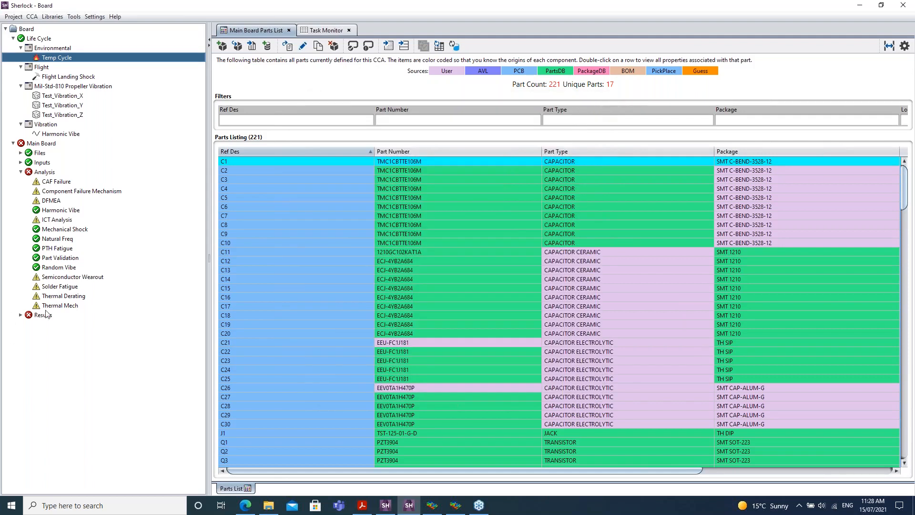
Run the Main Board's Solder Fatigue analysis for the Temp Cycle event, keeping its existing analysis properties.
click(73, 288)
right_click(72, 289)
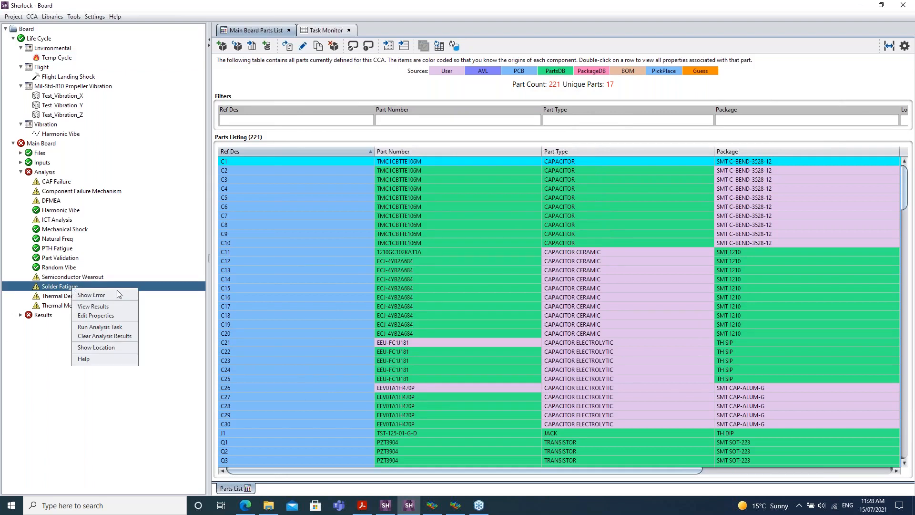
click(118, 328)
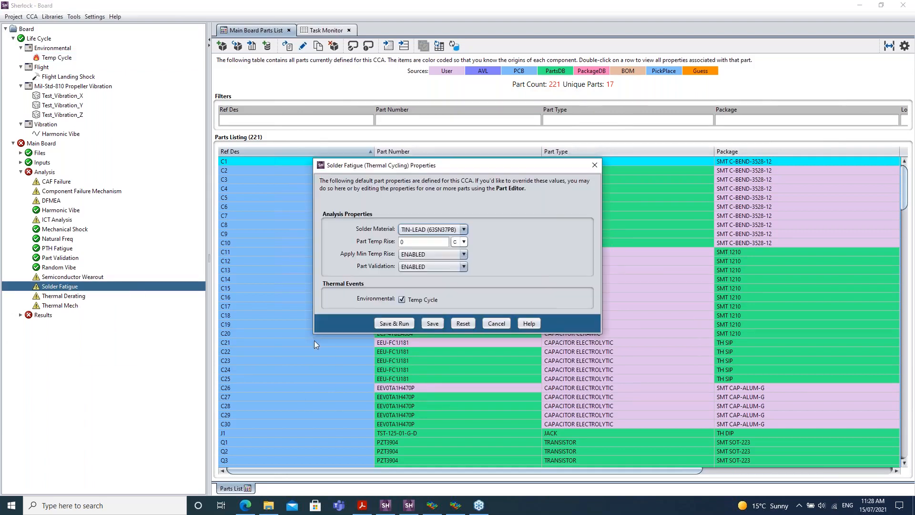
click(404, 323)
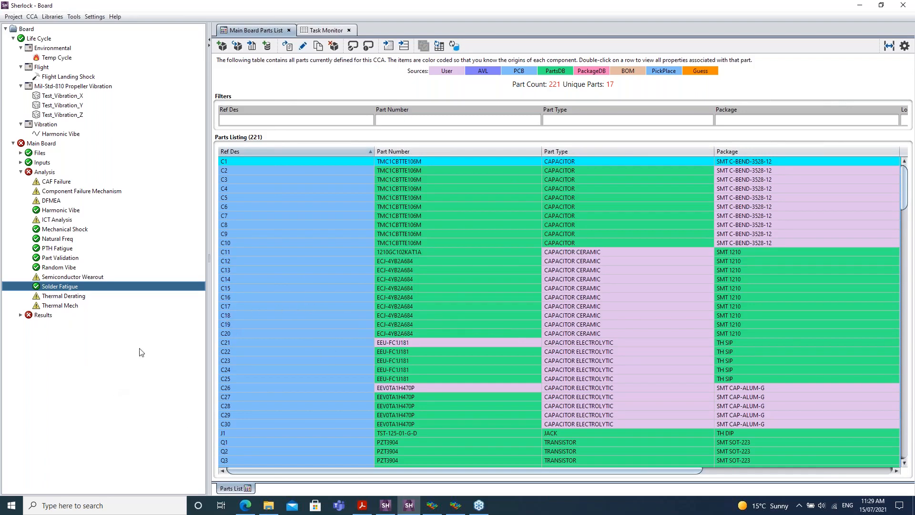
Review the Solder Fatigue results, covering the life prediction curve and the per-component results table.
right_click(63, 286)
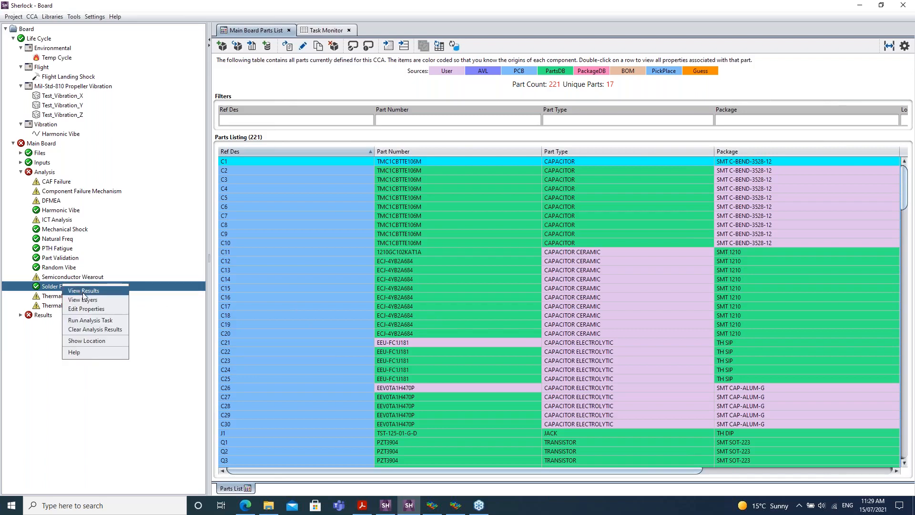
click(84, 295)
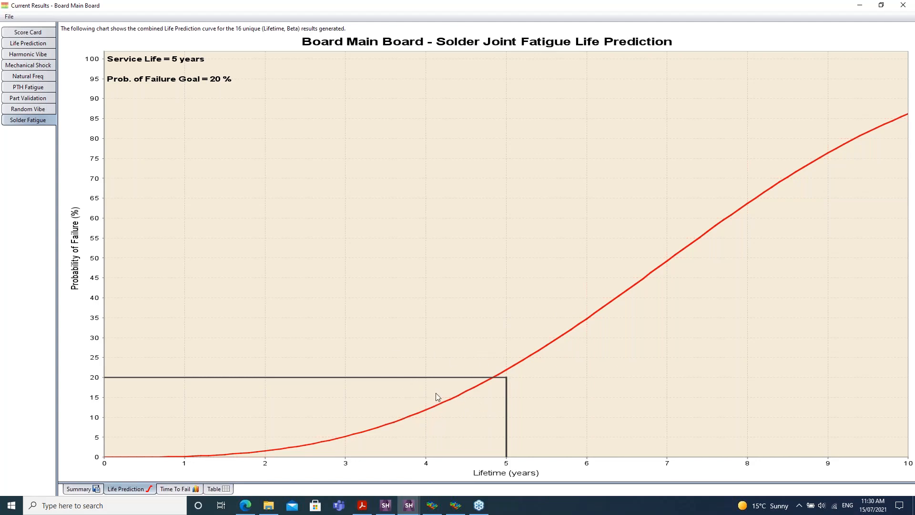
click(225, 490)
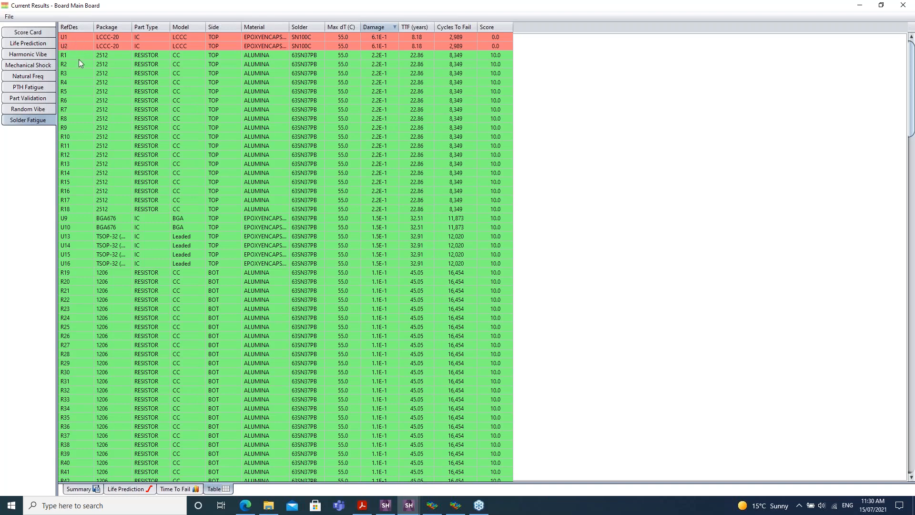
Return to the Board project's parts list and set the solder material of U1 and U2 to TIN-LEAD (63SN37PB), saving the change.
mouse_move(409, 505)
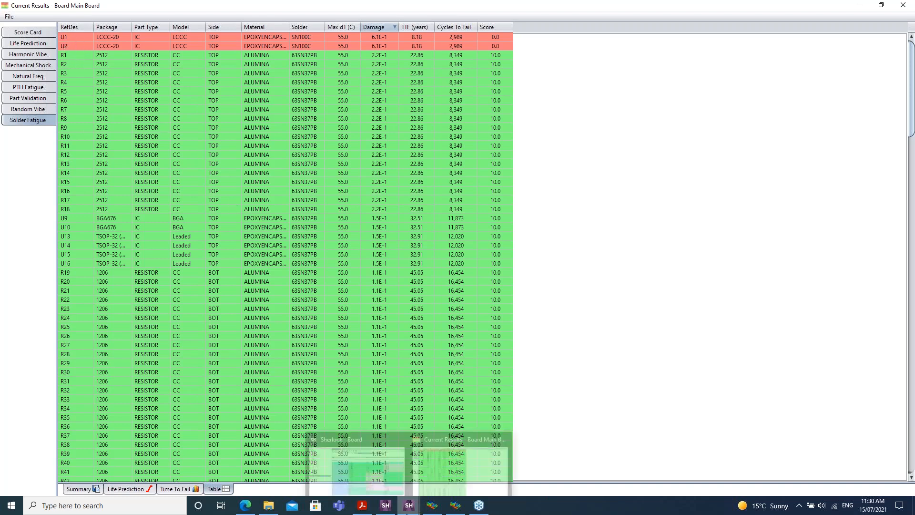
click(359, 479)
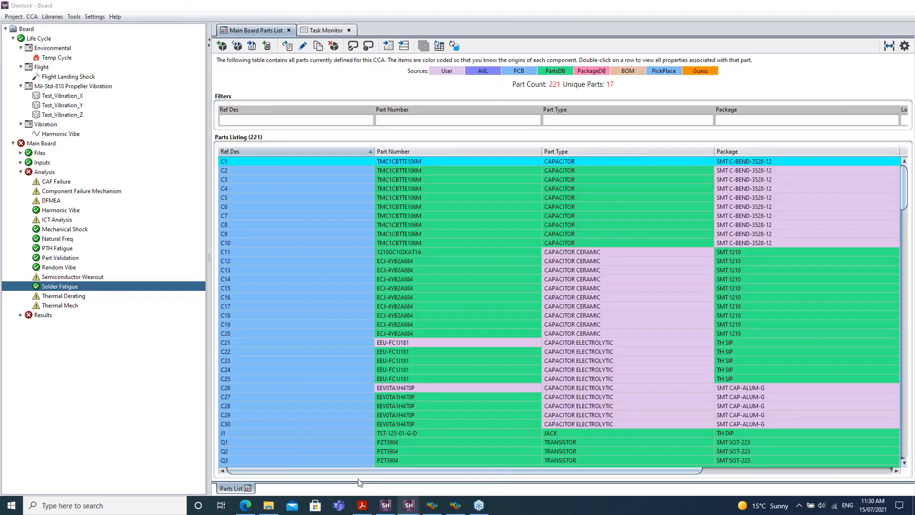
scroll(293, 174, down, 20)
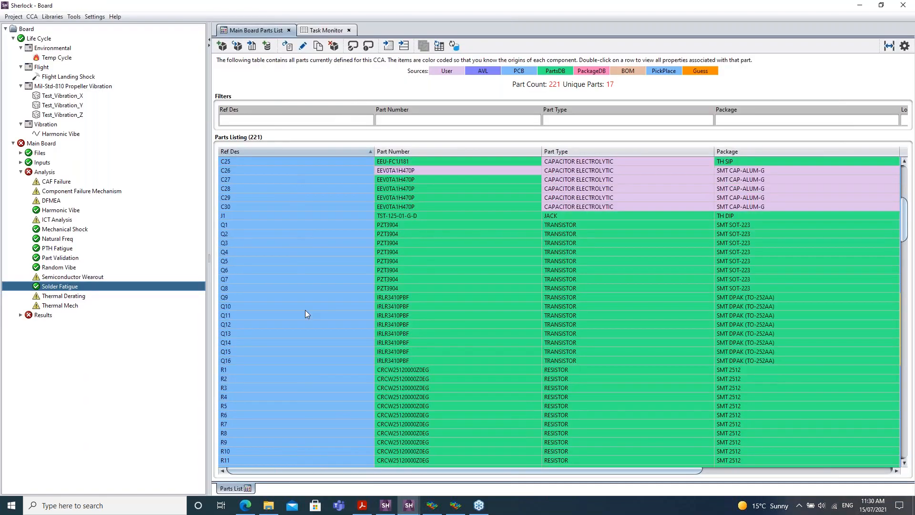
scroll(298, 326, down, 20)
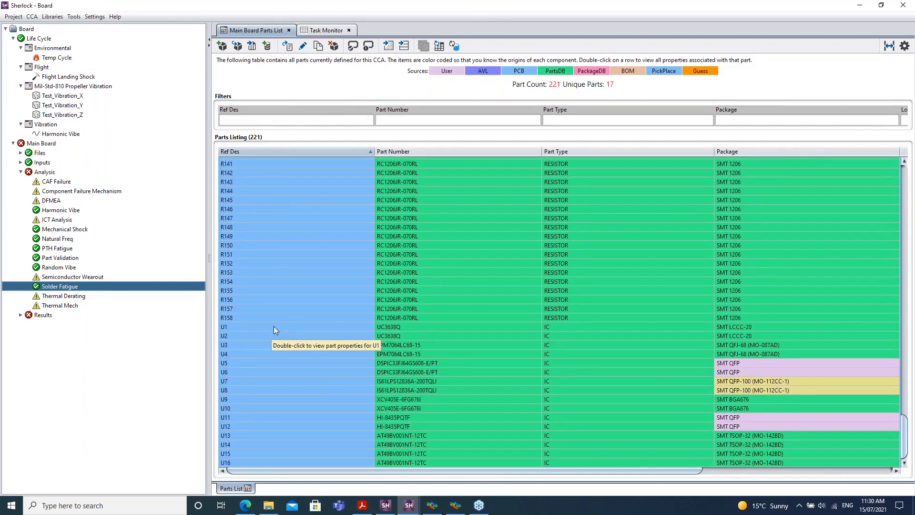
click(274, 326)
shift+click(276, 336)
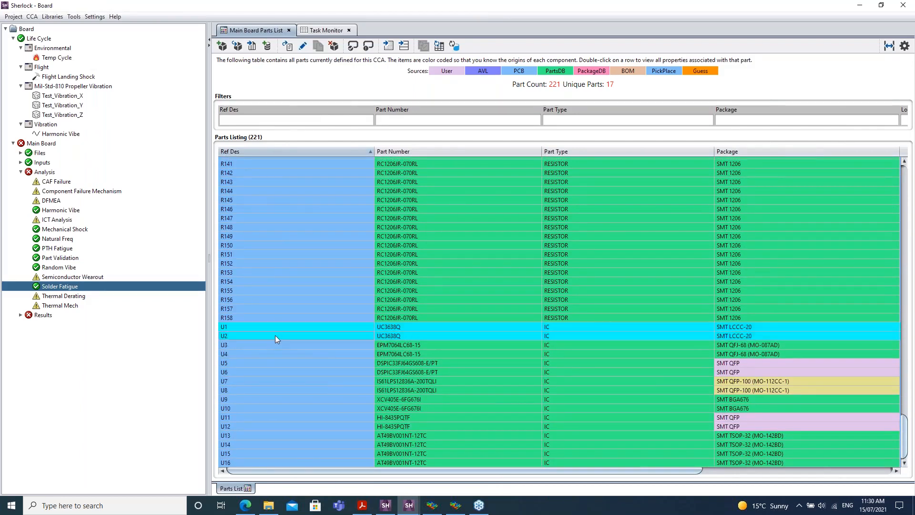
click(301, 48)
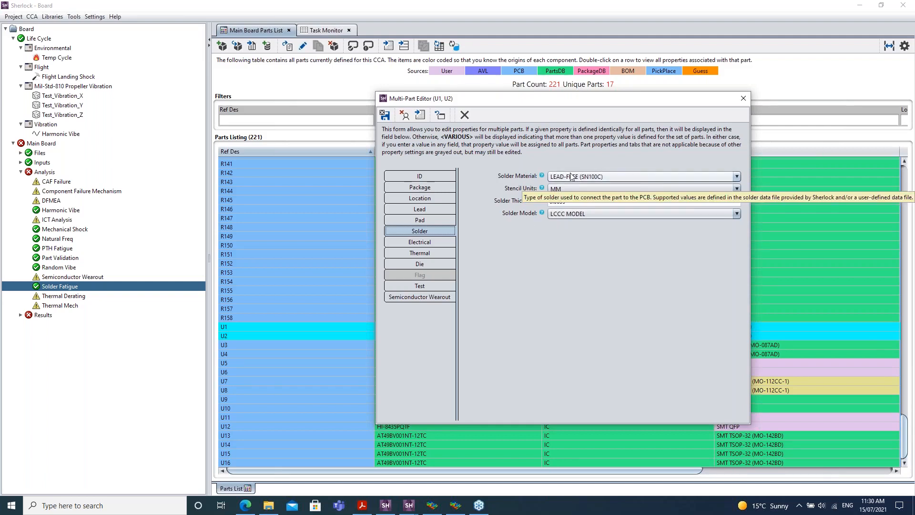
click(571, 177)
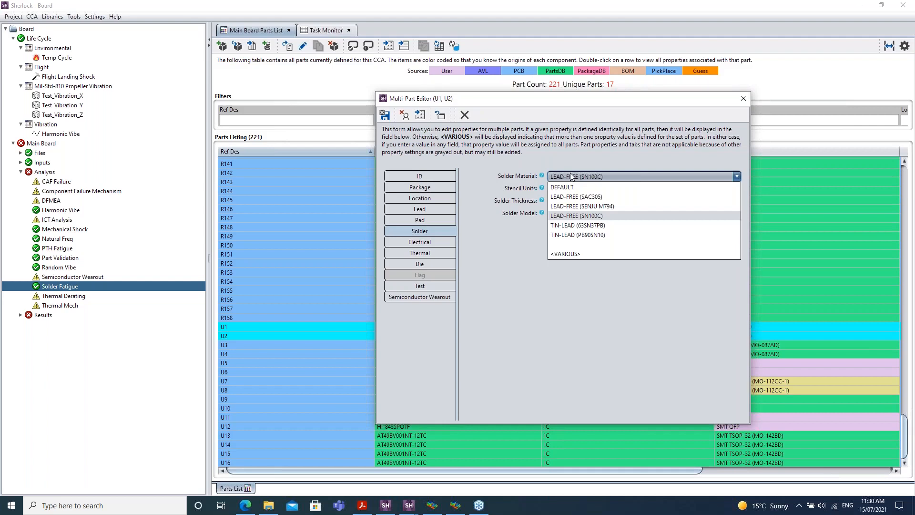
click(591, 226)
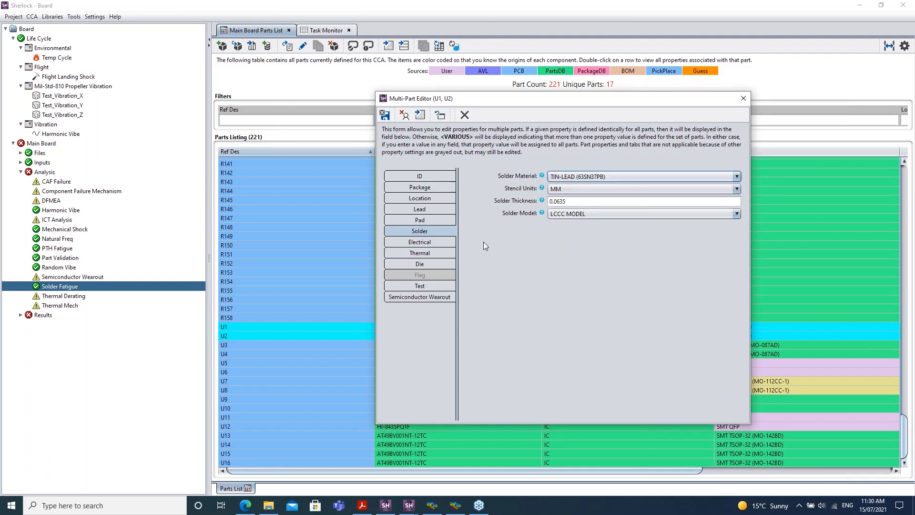
click(384, 115)
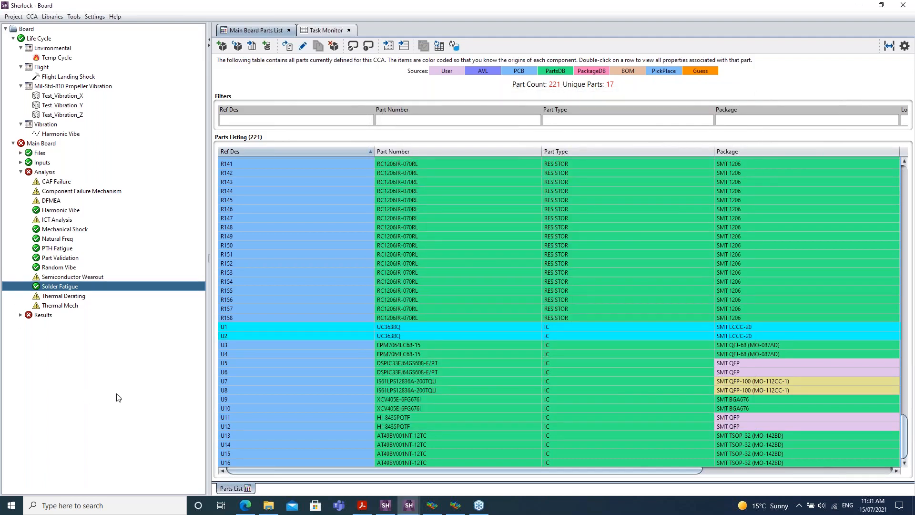
Rerun the Main Board's Solder Fatigue analysis with its existing properties and the Temp Cycle event.
right_click(41, 286)
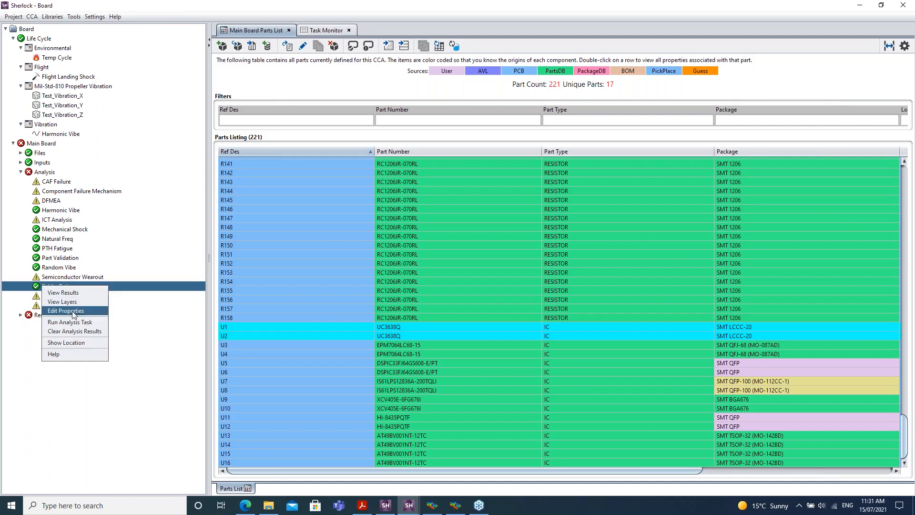
click(71, 310)
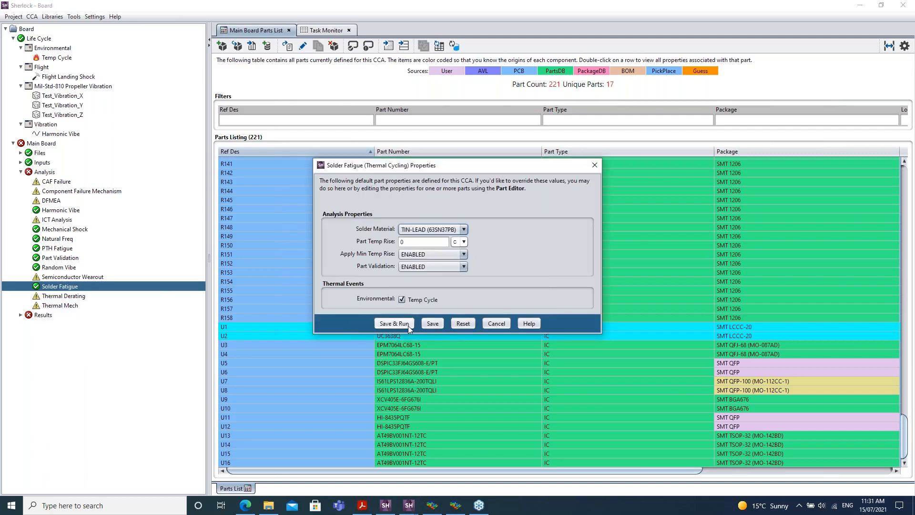
click(393, 324)
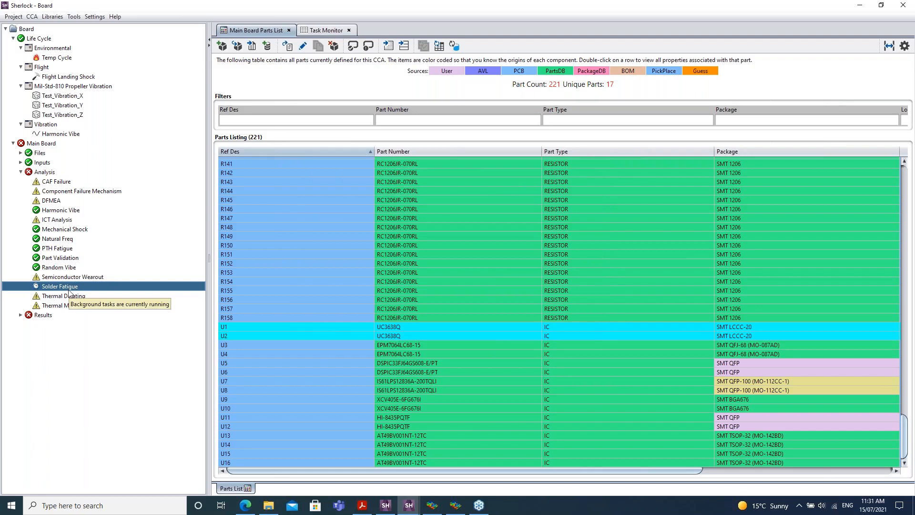
Examine the updated Solder Fatigue table and life prediction curve, and return to the Board project.
right_click(63, 288)
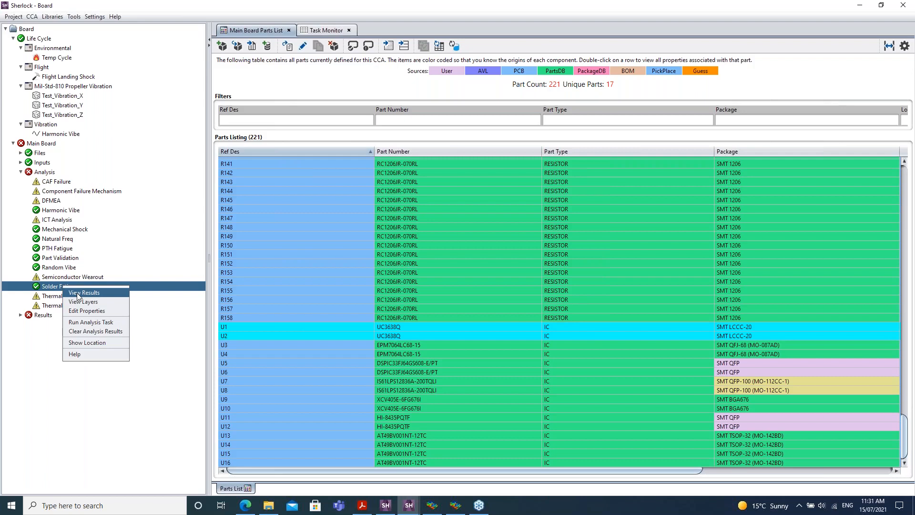
click(78, 294)
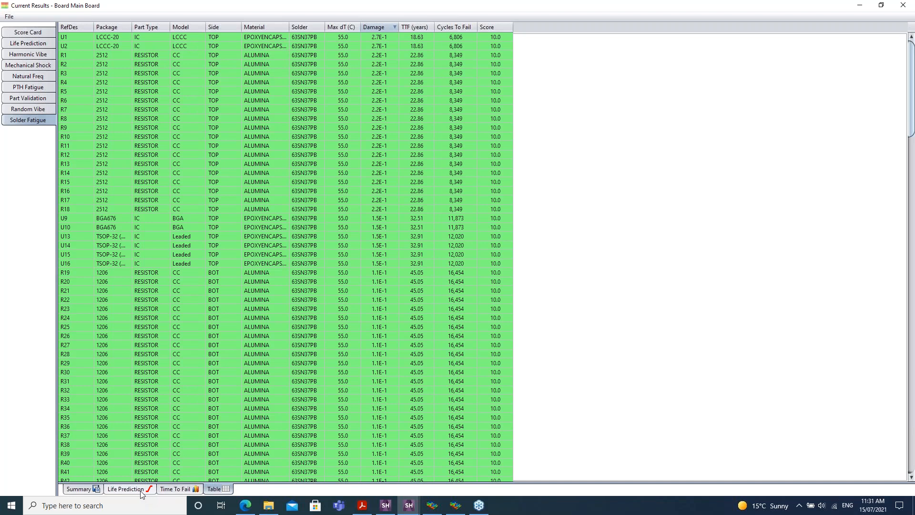
click(127, 489)
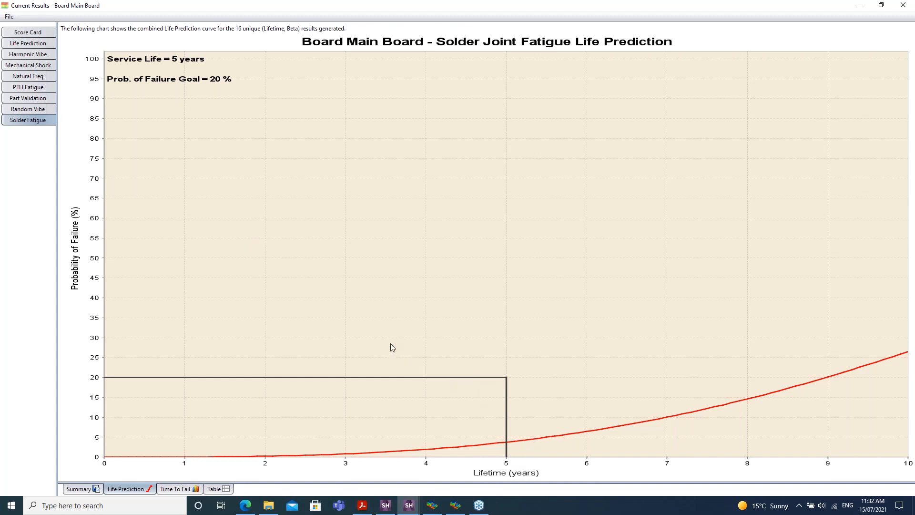
click(411, 498)
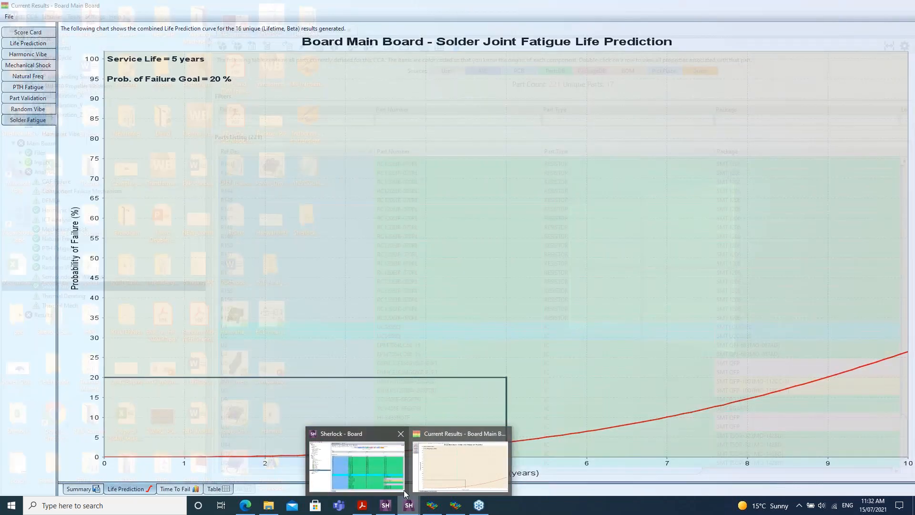
click(357, 465)
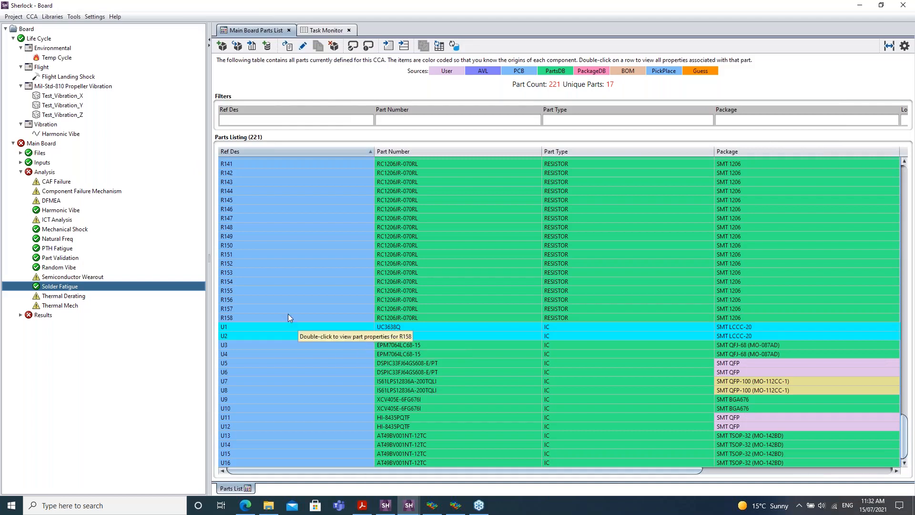
click(279, 327)
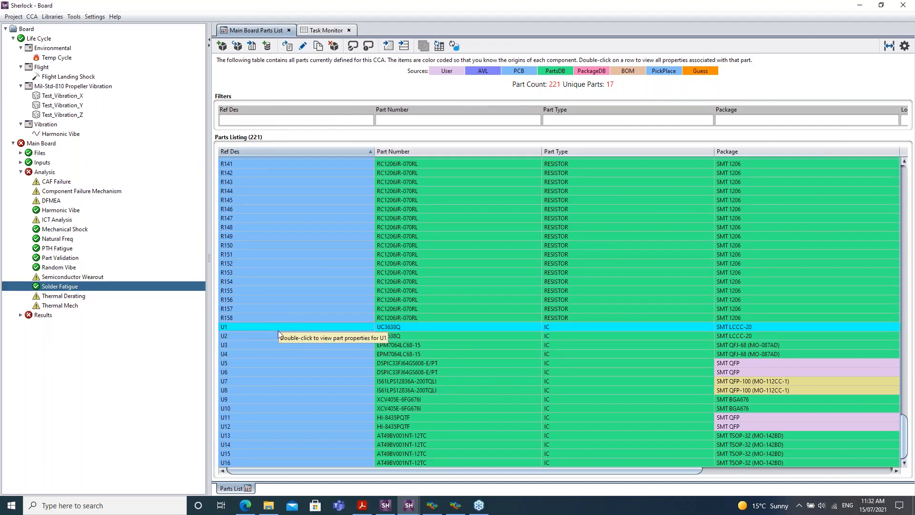
click(279, 336)
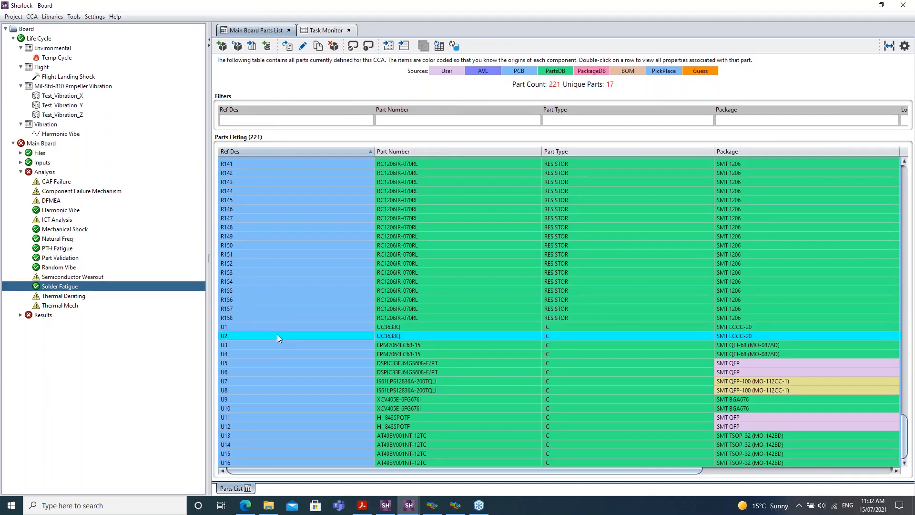
click(275, 329)
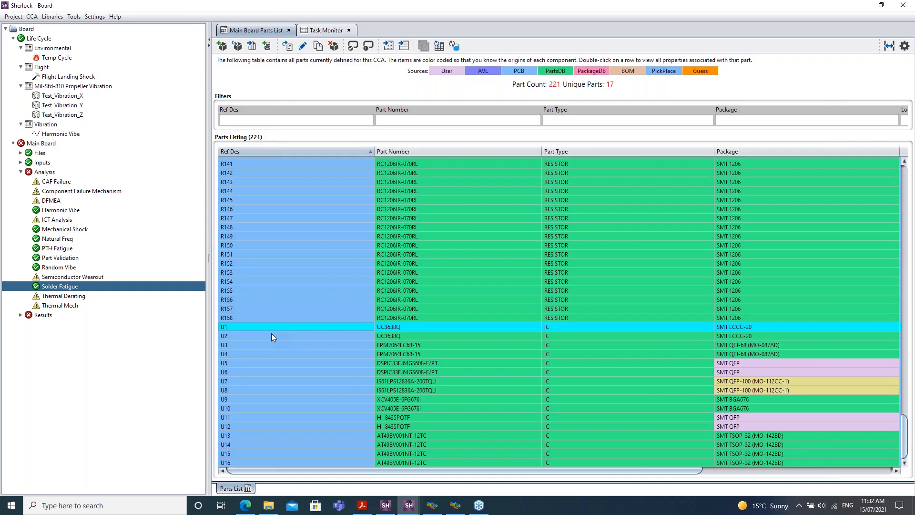
Review the Flight Landing Shock event's settings and shock pulse profile, leaving them unmodified.
double_click(67, 77)
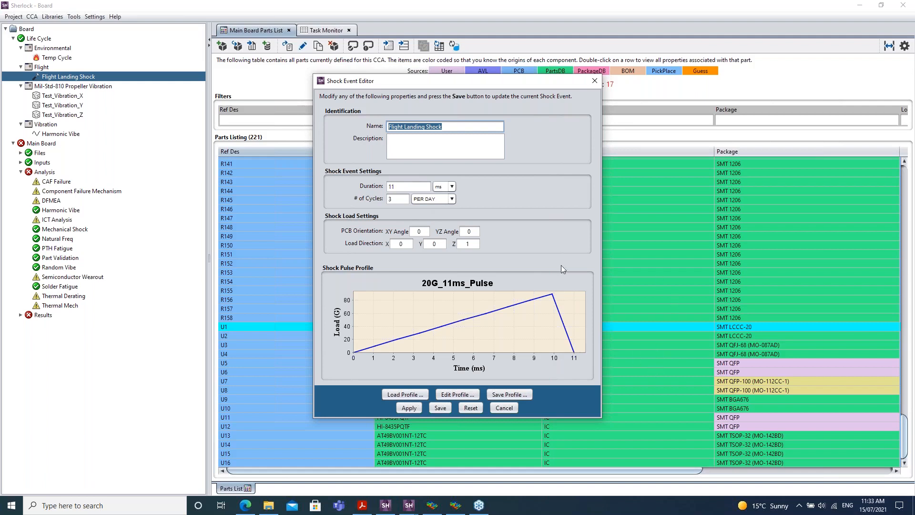
click(593, 82)
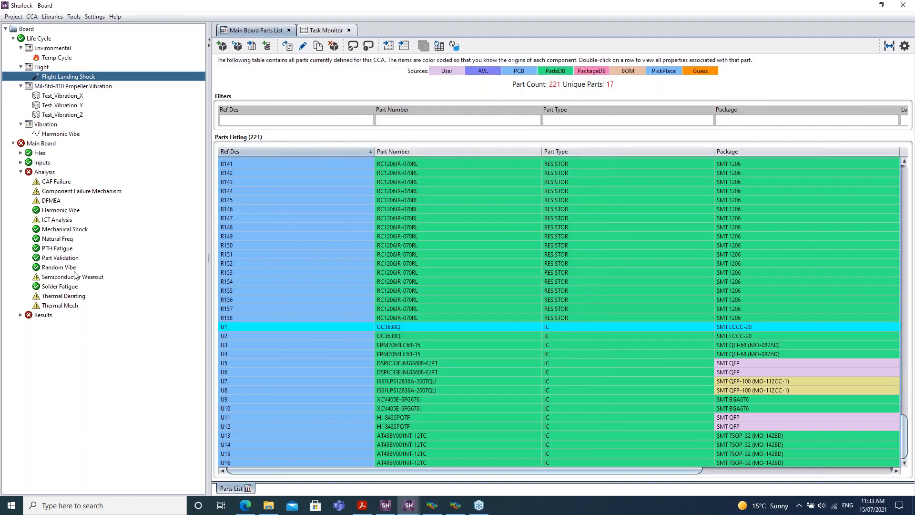
Review the Mechanical Shock results, covering the component shock table, the life prediction curve and the lead strains.
right_click(64, 228)
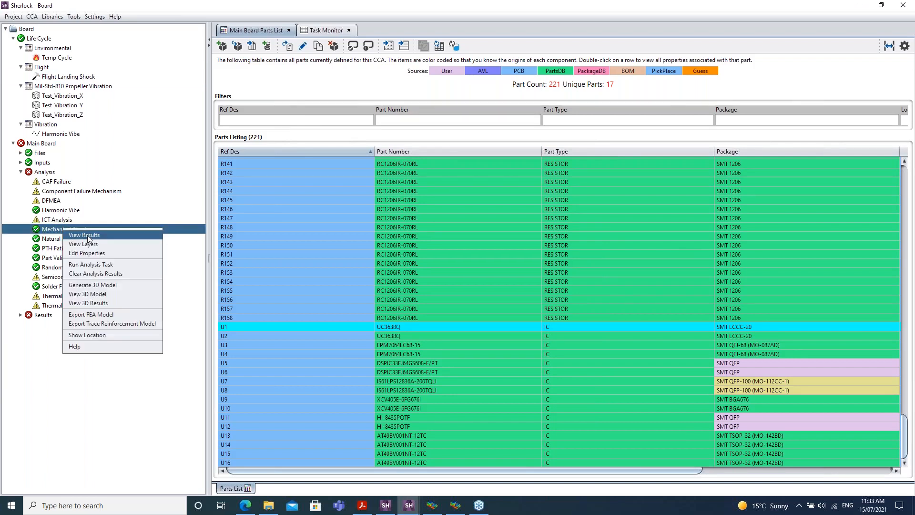
click(84, 235)
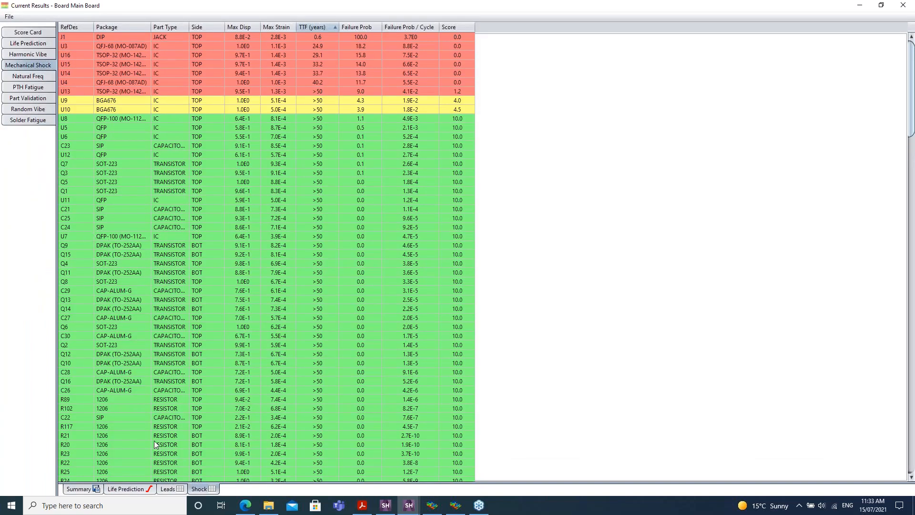
click(127, 487)
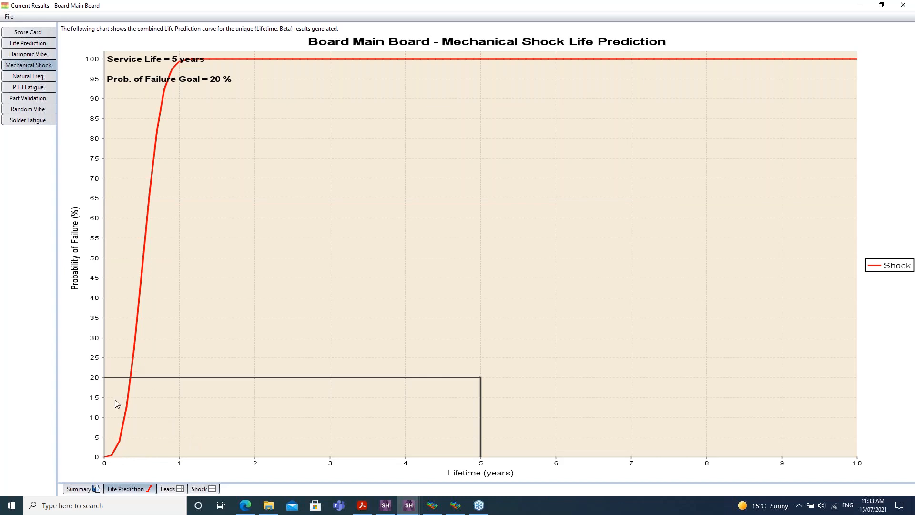
click(202, 489)
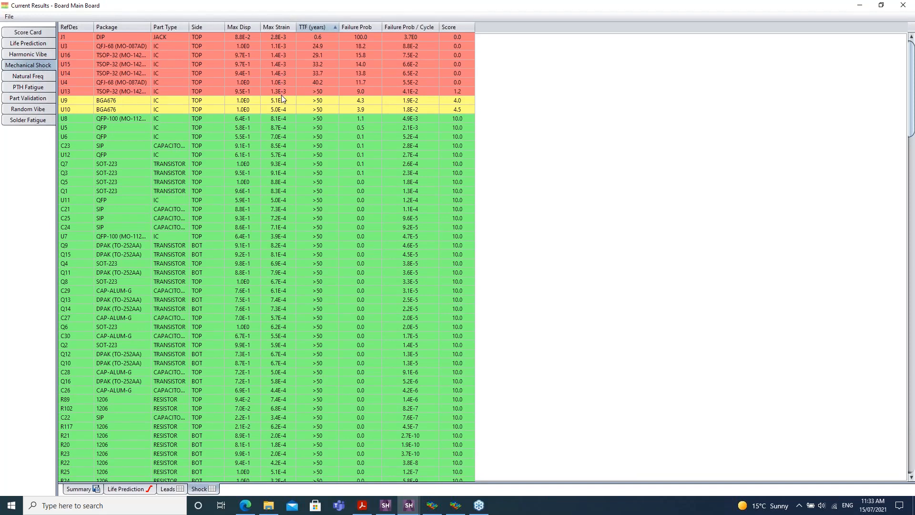
click(178, 491)
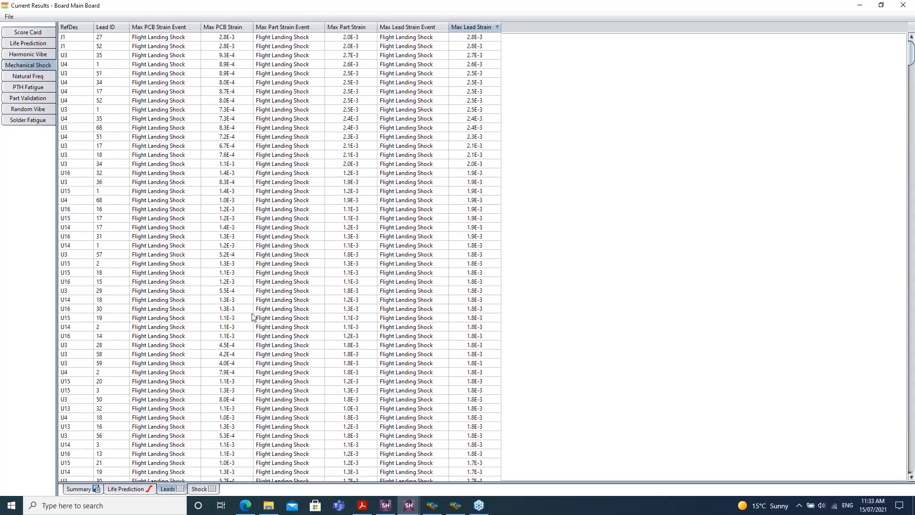
click(200, 488)
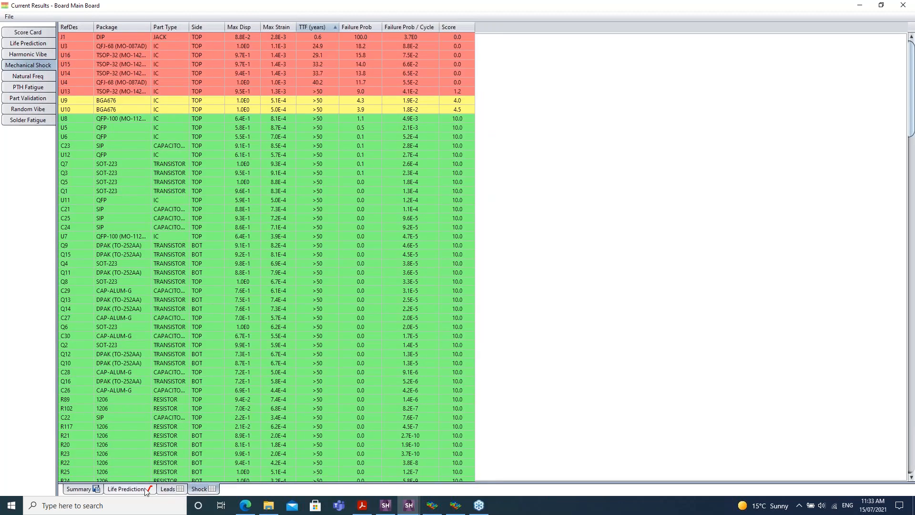
Return to the Board project and overlay the SH Strain @ 9.9ms result from the Mechanical Shock layers on the board.
mouse_move(409, 513)
click(373, 485)
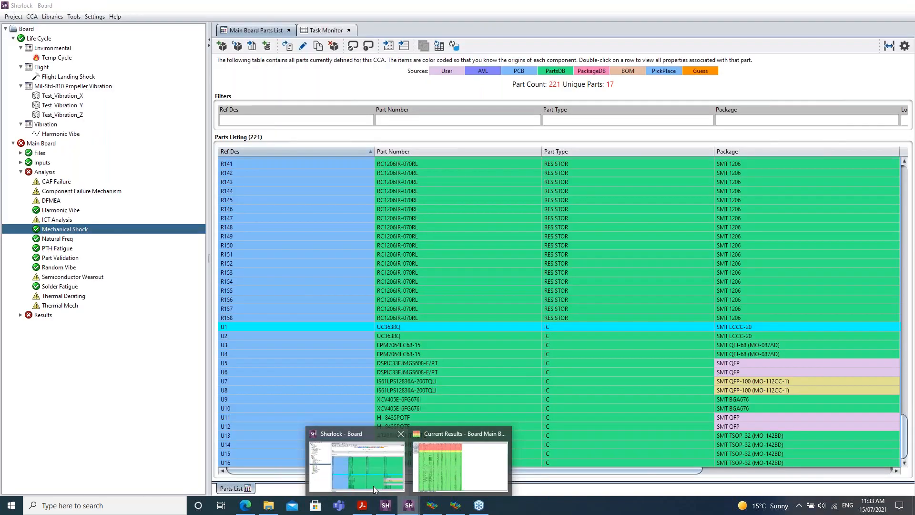
right_click(69, 229)
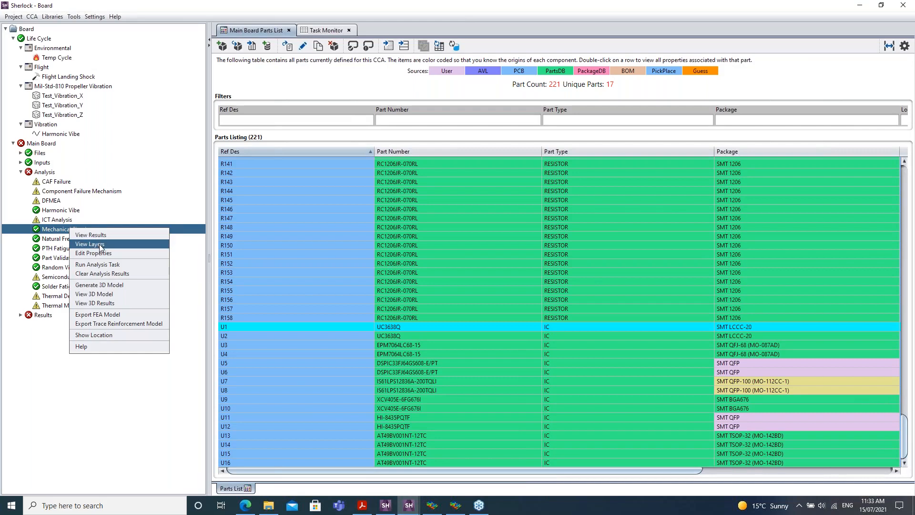
click(101, 246)
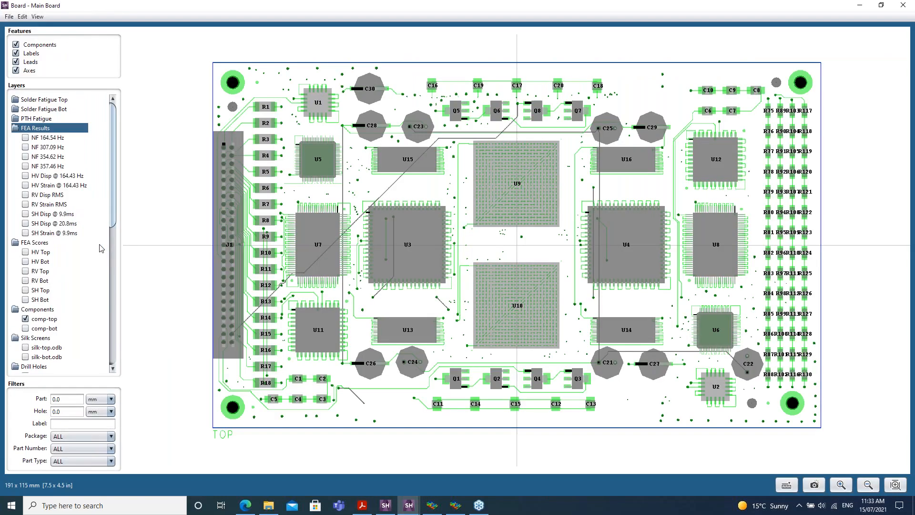
click(71, 234)
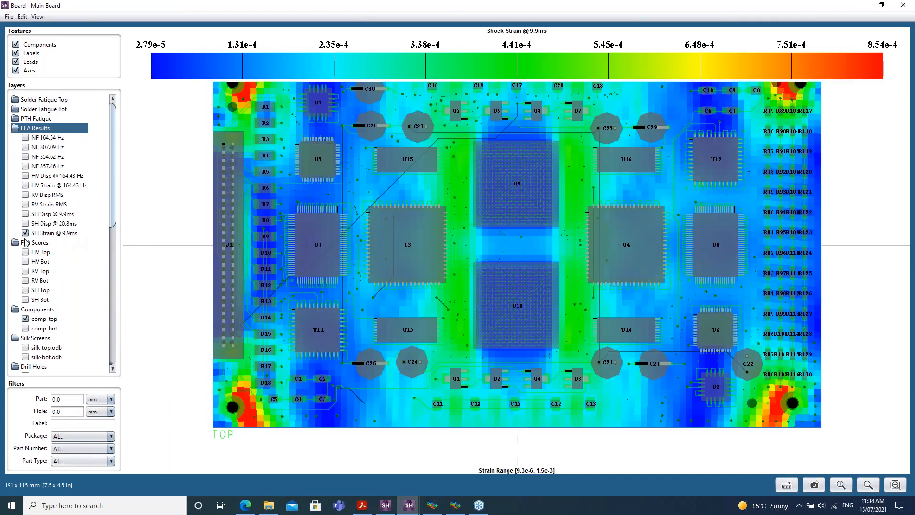
Compare the Mechanical Shock component table with the SH Strain @ 9.9ms map by placing the results window over the board view, and minimize it.
click(891, 315)
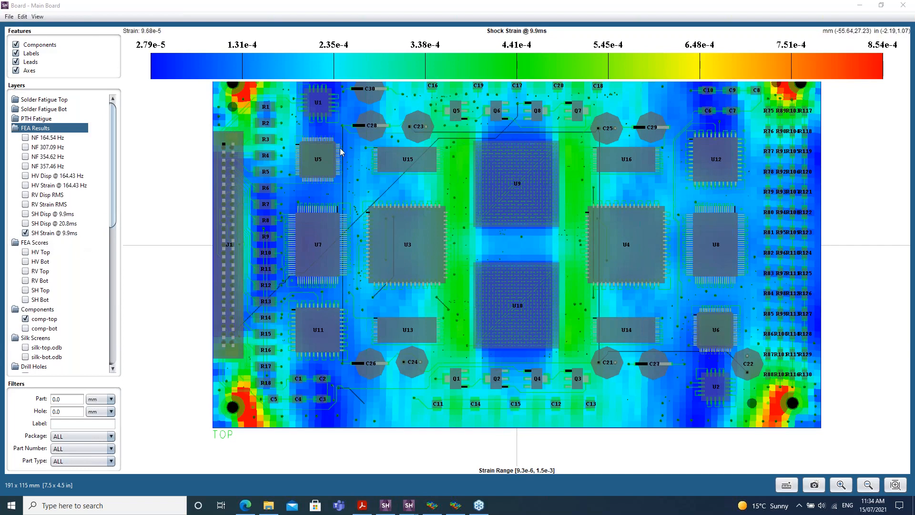
drag(688, 220, 689, 240)
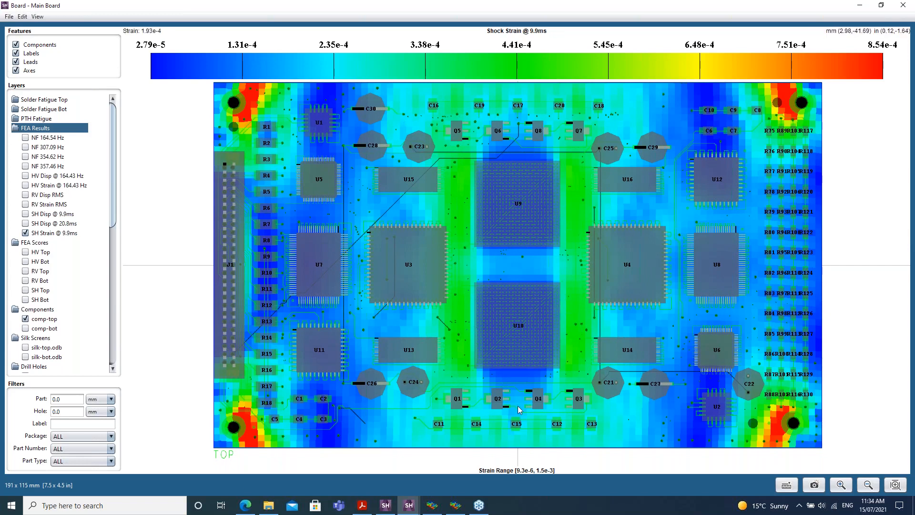
mouse_move(409, 506)
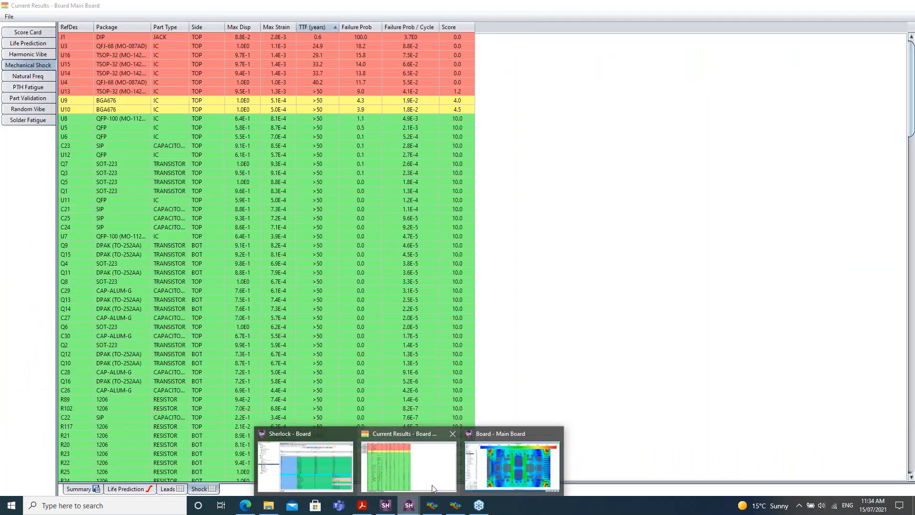
click(432, 488)
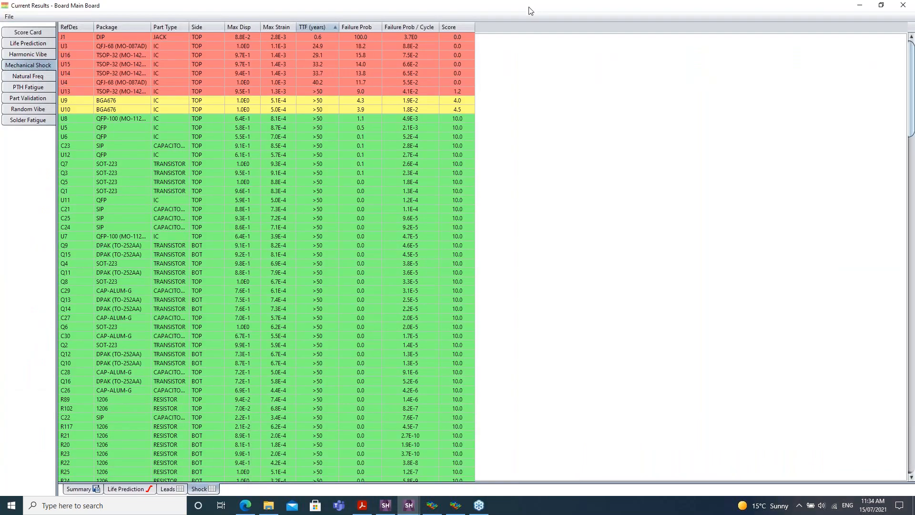
double_click(530, 7)
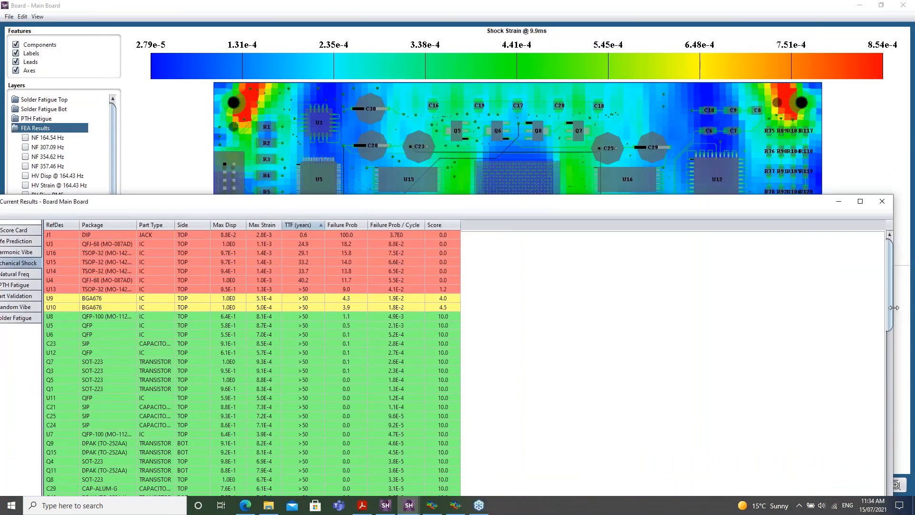
drag(893, 317, 467, 316)
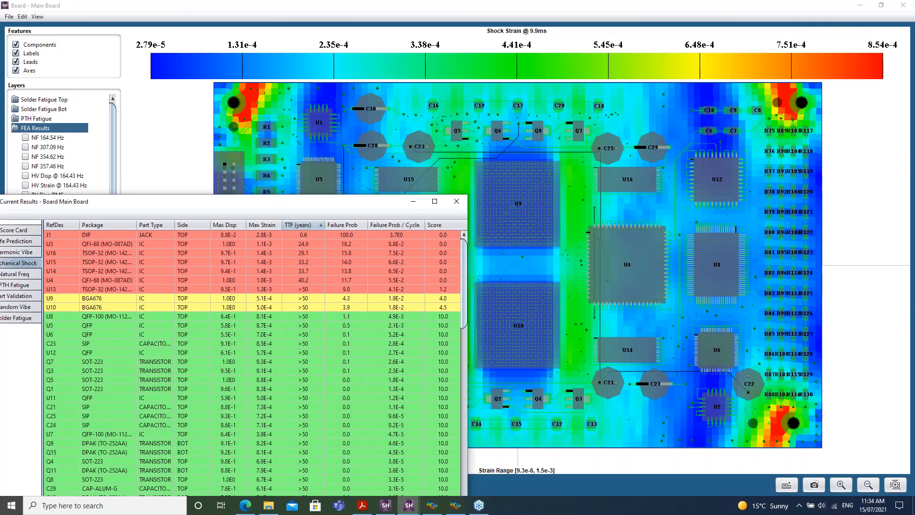
drag(343, 205, 893, 241)
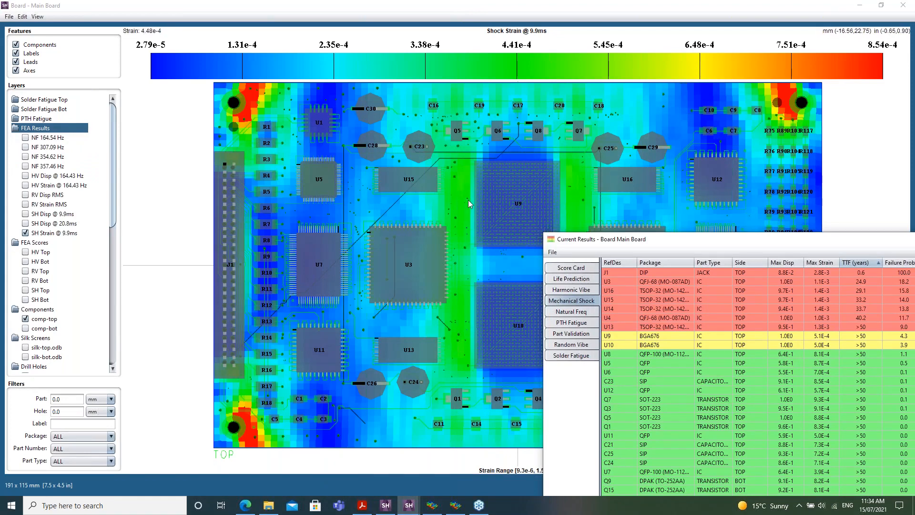
drag(849, 243, 567, 342)
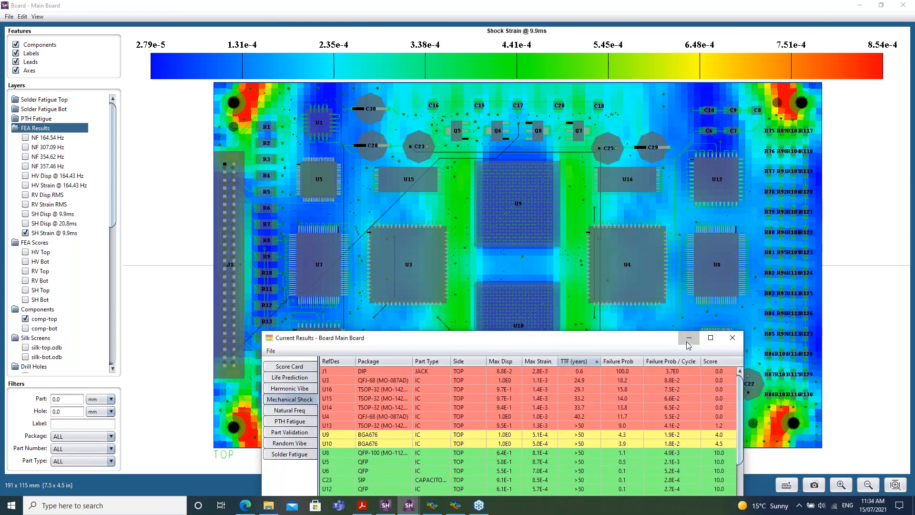
click(688, 338)
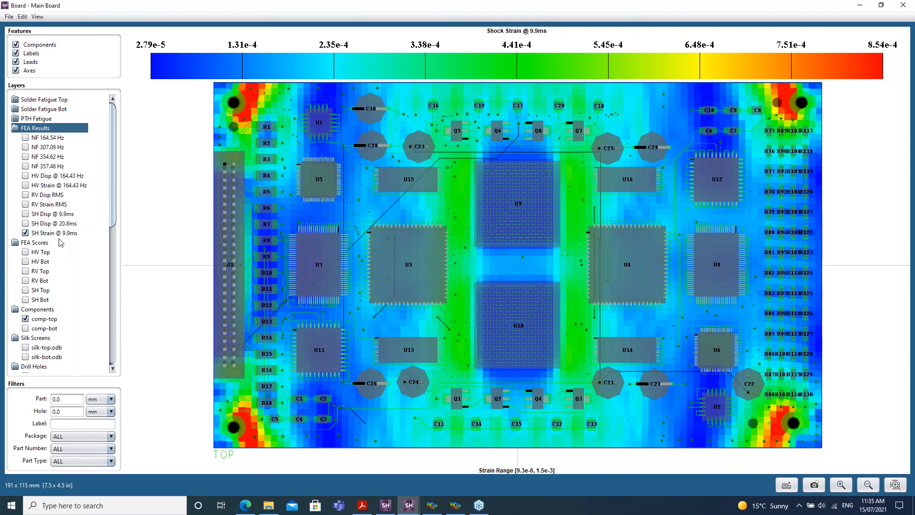
Overlay the SH Disp @ 20.8ms shock displacement result on the board, comparing it with the SH Strain @ 9.9ms layer.
click(65, 224)
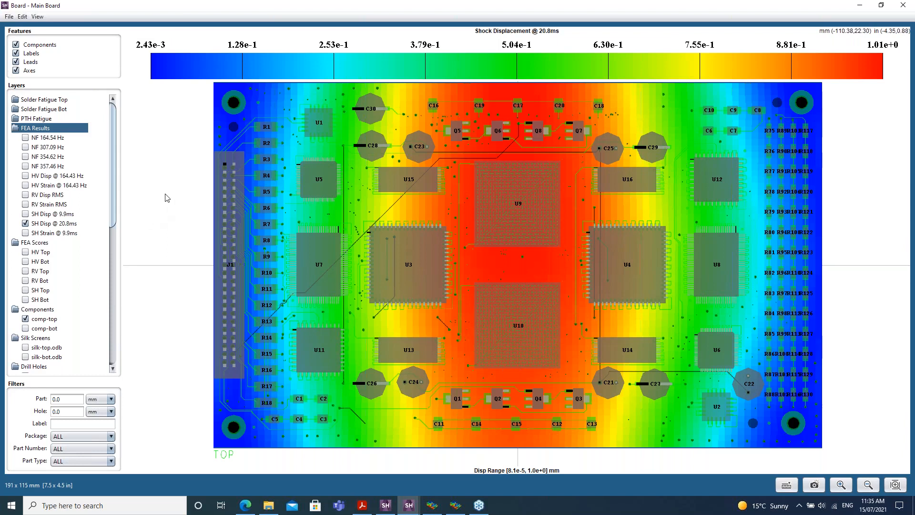
click(69, 233)
click(68, 224)
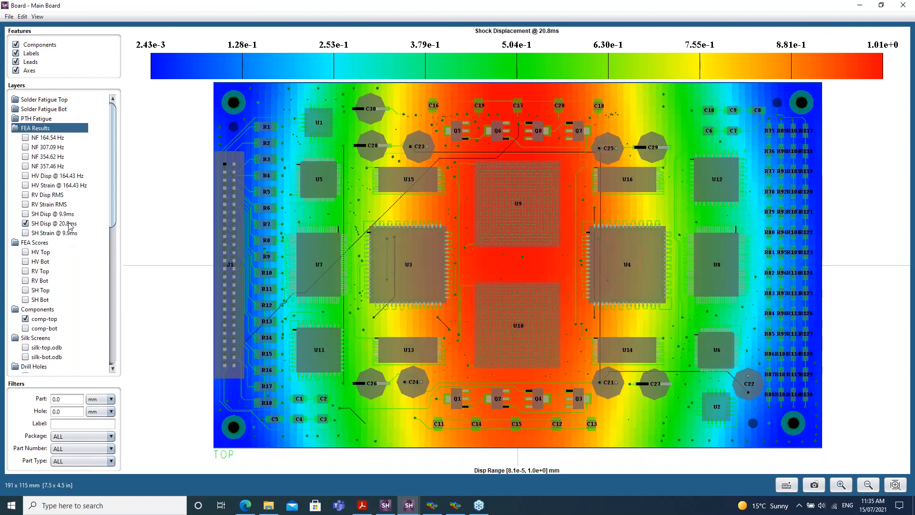
Review the Mechanical Shock life prediction curve, component shock table and lead strains, and close the results window.
click(410, 509)
click(411, 493)
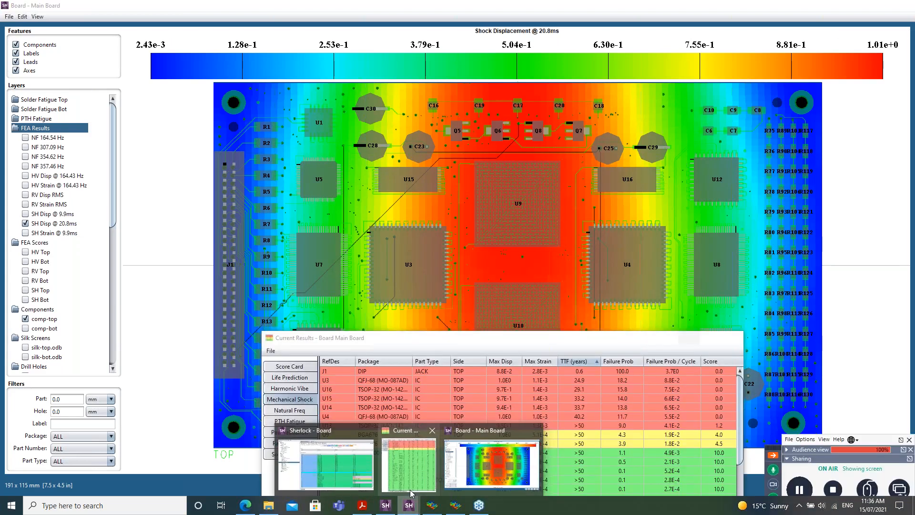
drag(481, 337, 381, 7)
click(287, 484)
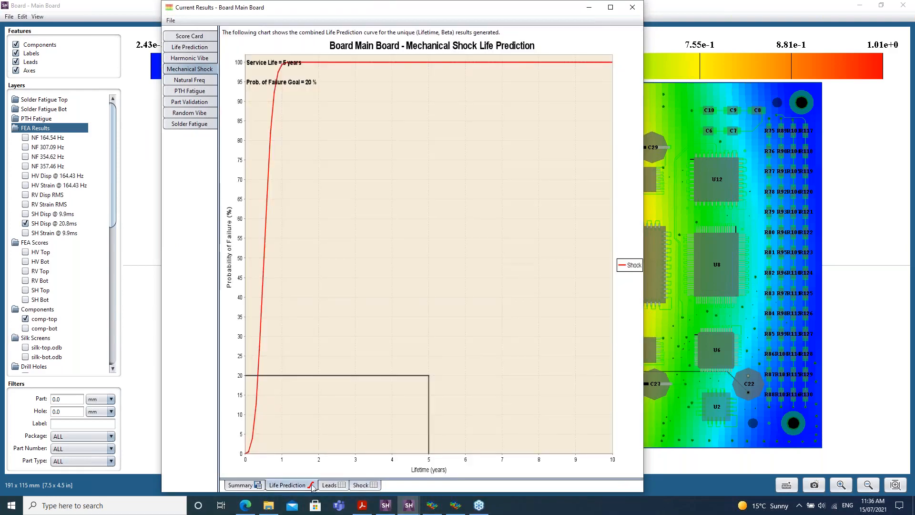
click(362, 488)
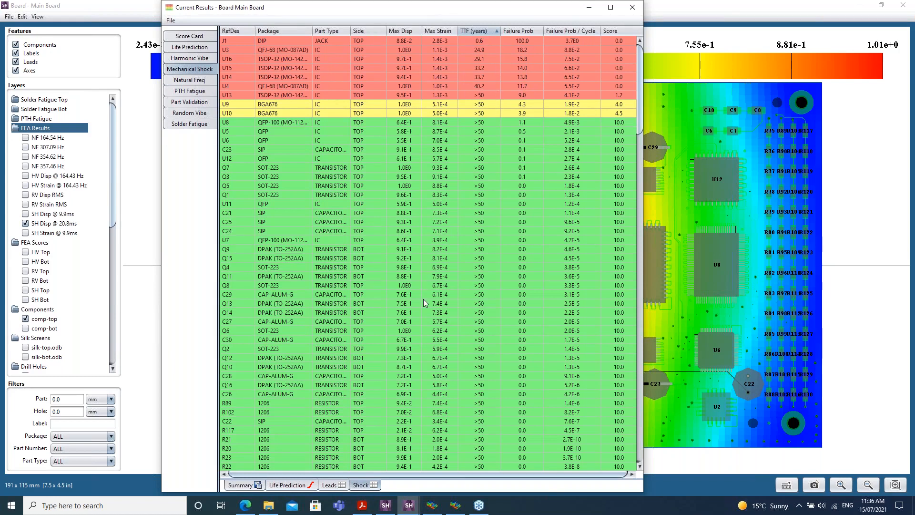
click(332, 485)
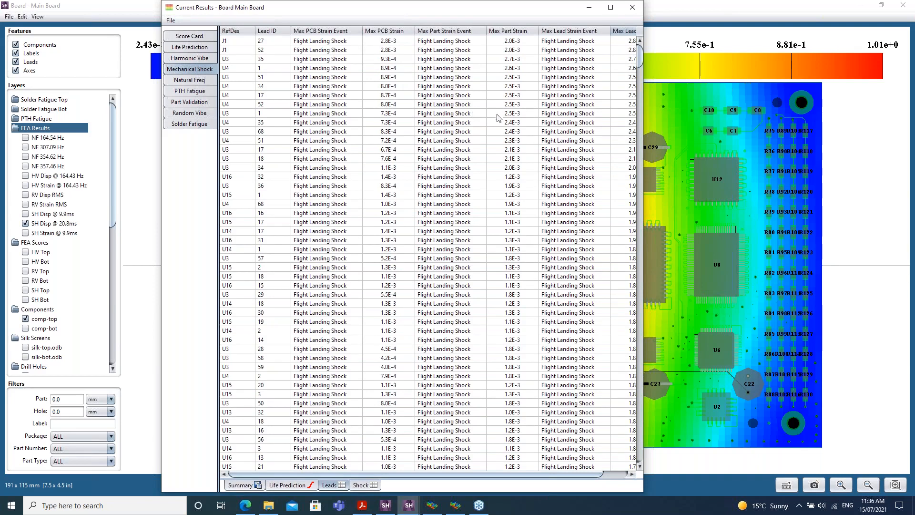
click(629, 12)
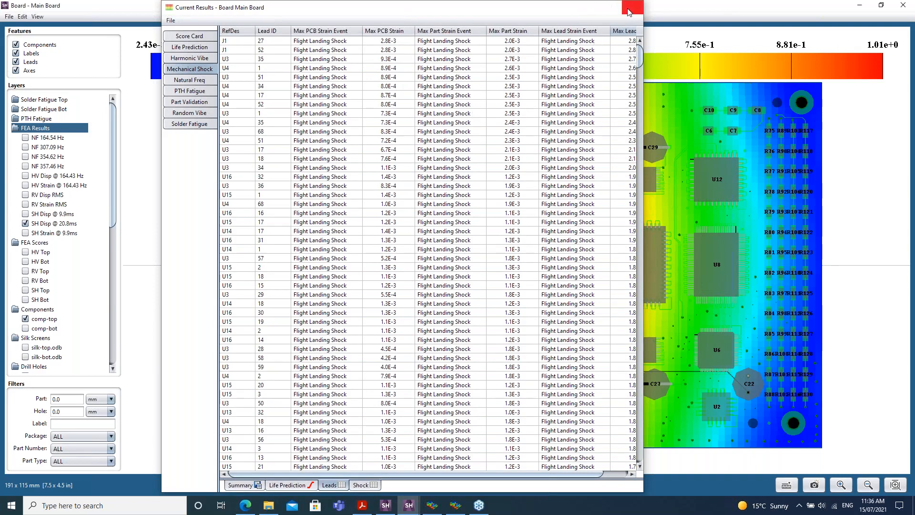
Remove the SH Disp @ 20.8ms overlay from the board view and return to the Board project.
click(26, 223)
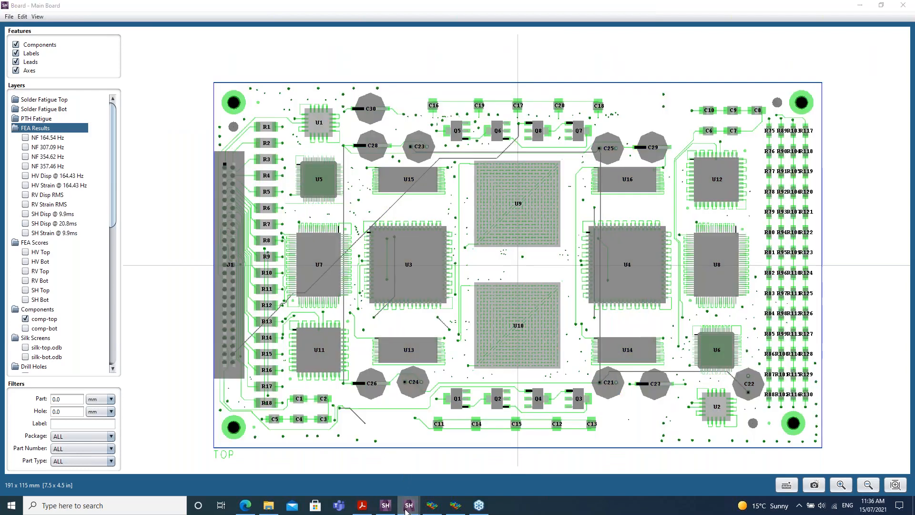
mouse_move(409, 505)
click(354, 480)
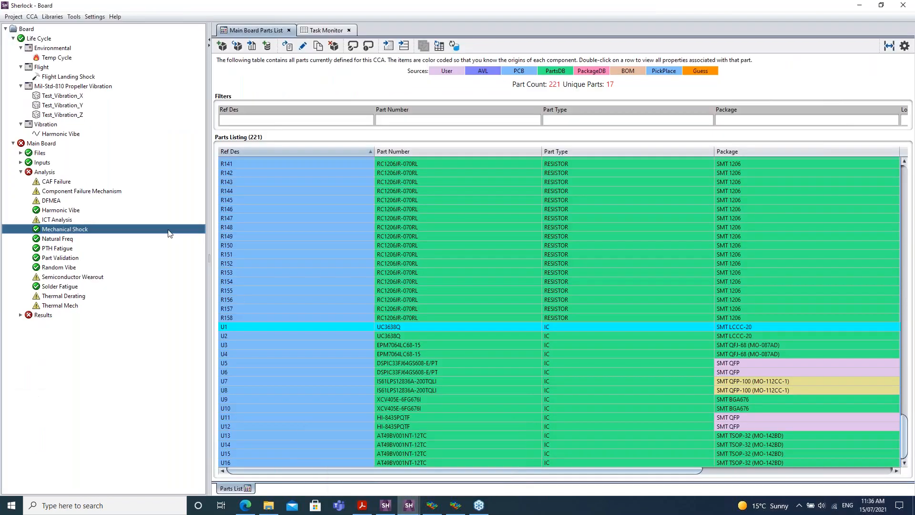
Review the Test_Vibration_X event's random vibration settings and load profile, leaving them unmodified.
double_click(80, 93)
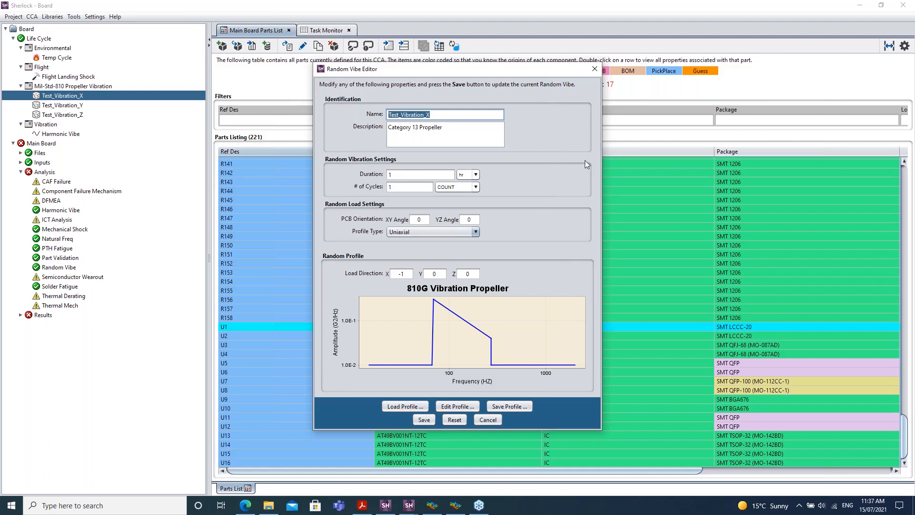
click(595, 70)
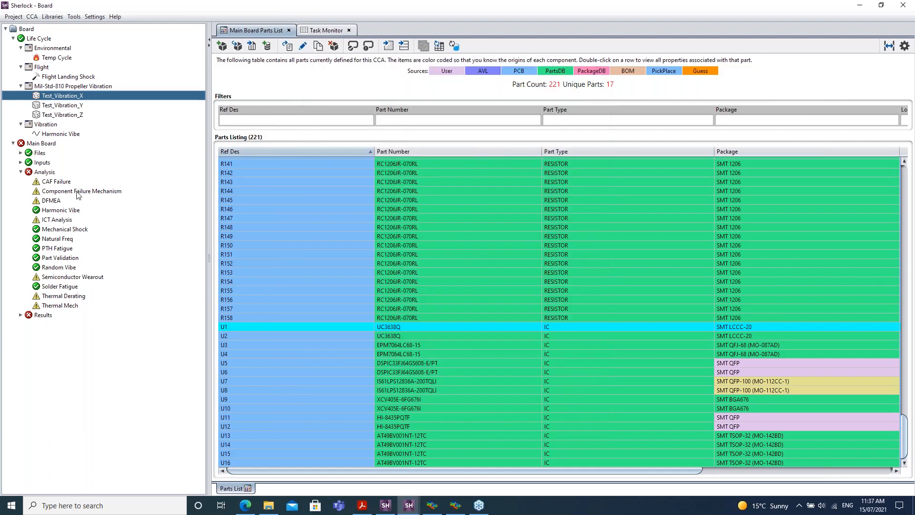
Review the Random Vibe analysis results, covering the life prediction curve and the component table.
click(60, 269)
right_click(60, 270)
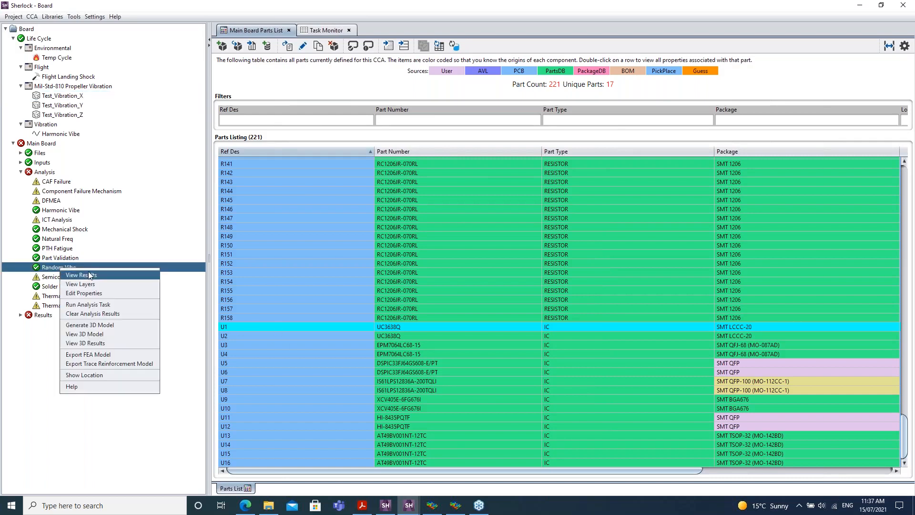
click(81, 275)
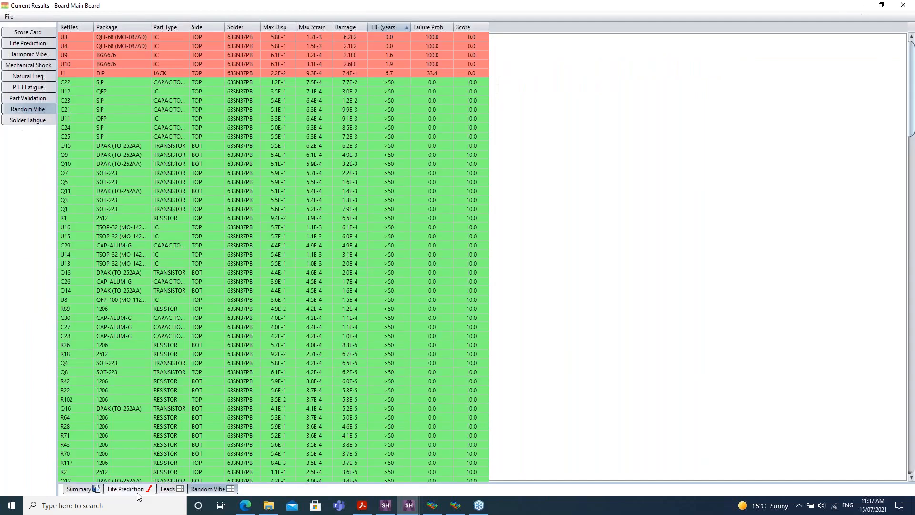
click(136, 491)
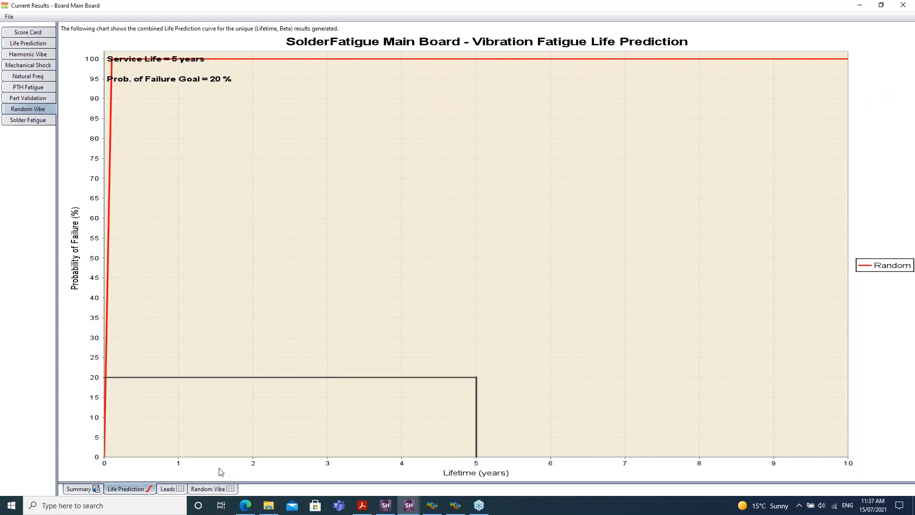
click(200, 490)
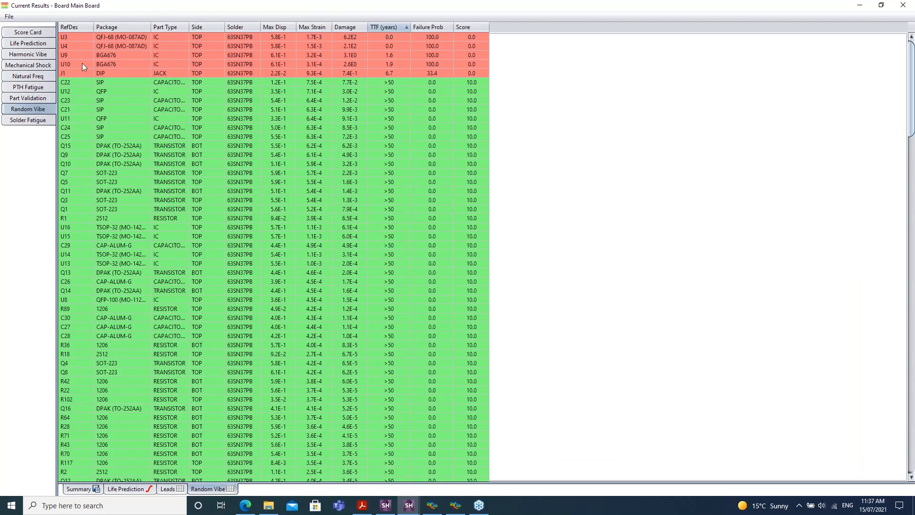
View the Random Vibe life prediction curve for component U4 and close it.
right_click(79, 46)
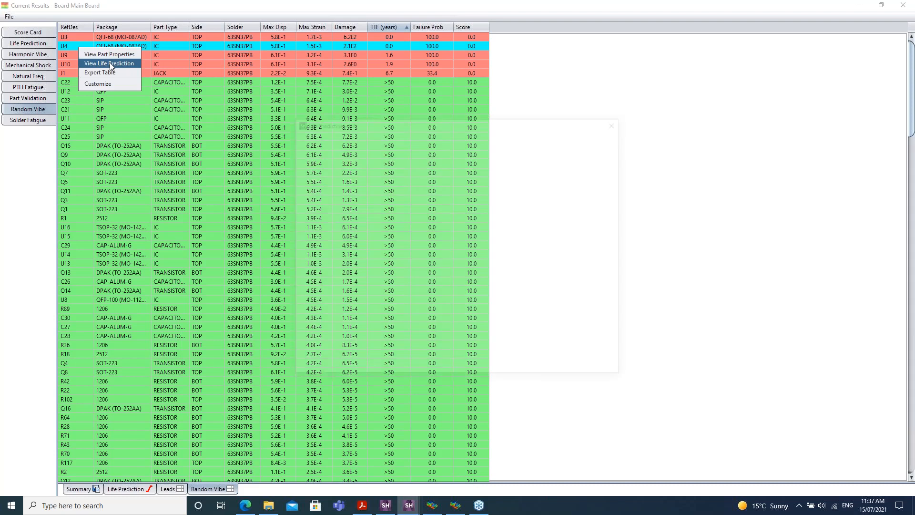
click(110, 63)
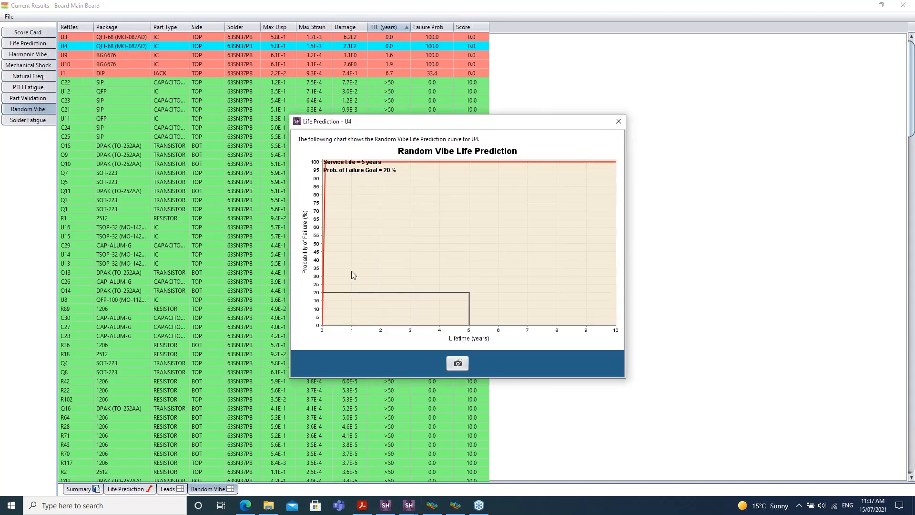
click(619, 123)
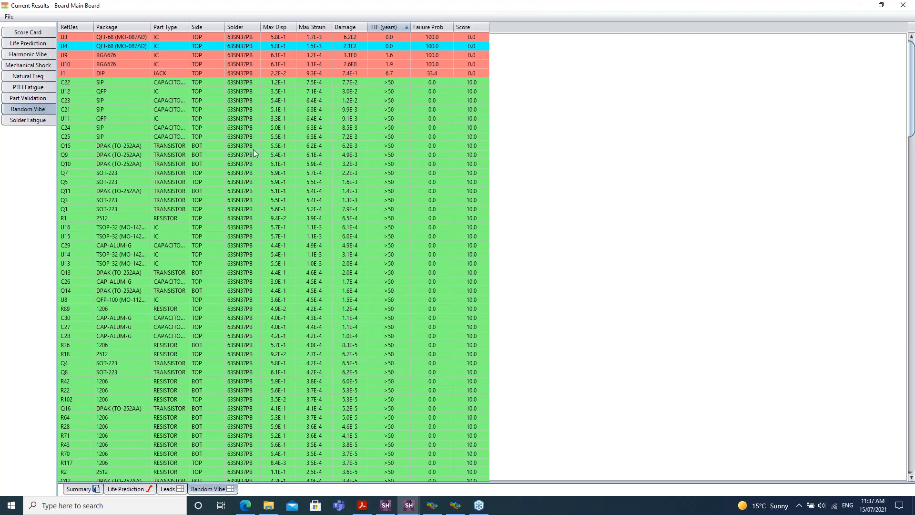
Switch to the Random Vibe 3D viewer, color the board by RV Disp RMS and inspect the deformed shape from several angles.
click(457, 509)
mouse_move(270, 162)
mouse_down()
mouse_move(270, 131)
mouse_move(257, 127)
mouse_move(288, 161)
mouse_move(287, 143)
mouse_move(267, 162)
mouse_up()
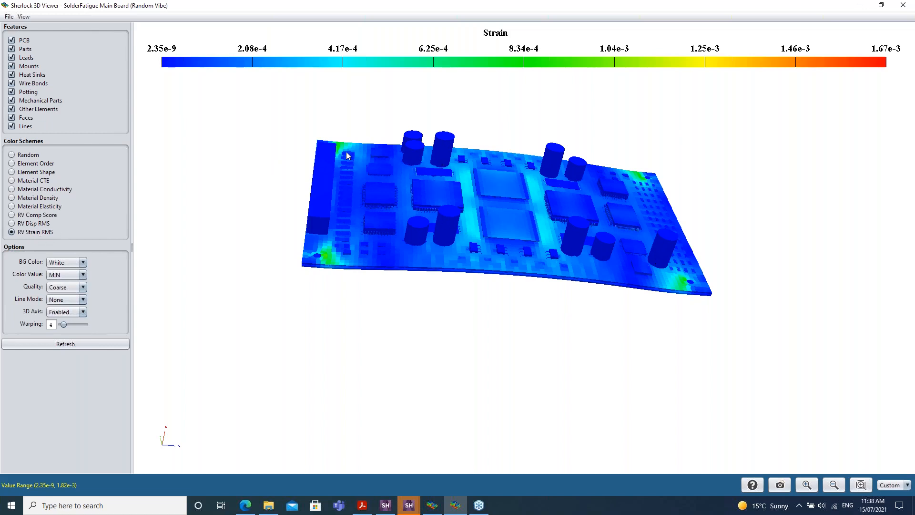
click(32, 224)
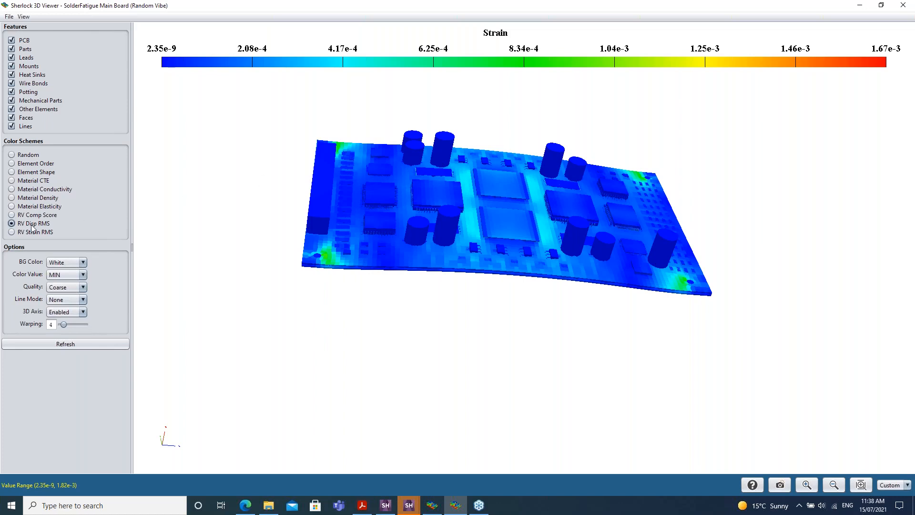
click(99, 347)
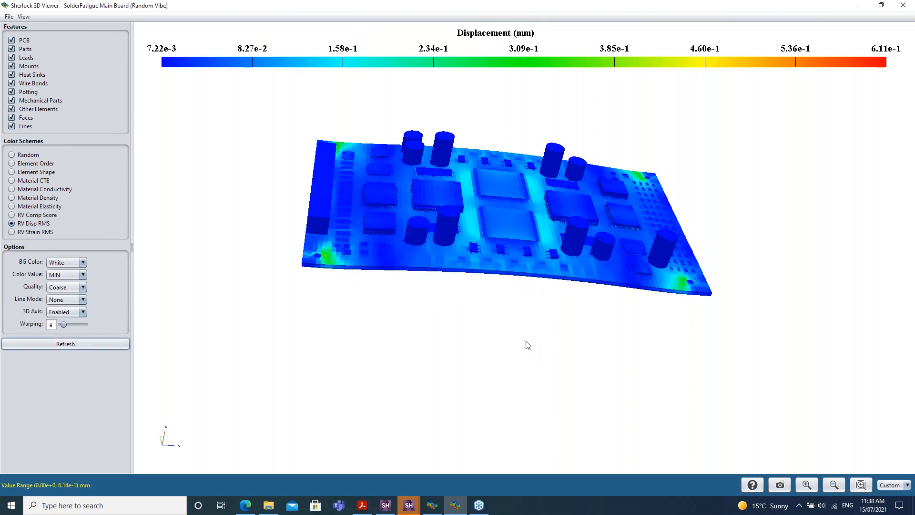
mouse_move(526, 340)
mouse_down()
mouse_move(521, 329)
mouse_move(515, 342)
mouse_up()
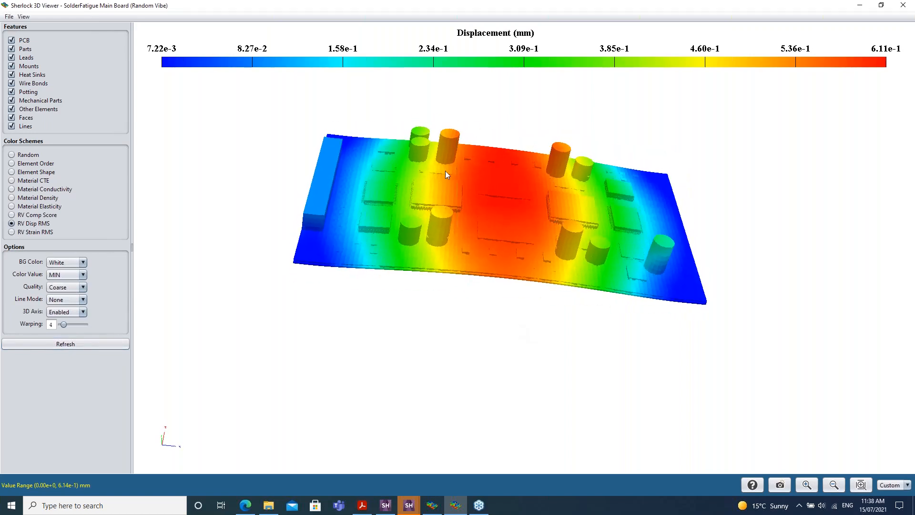
drag(521, 327, 558, 321)
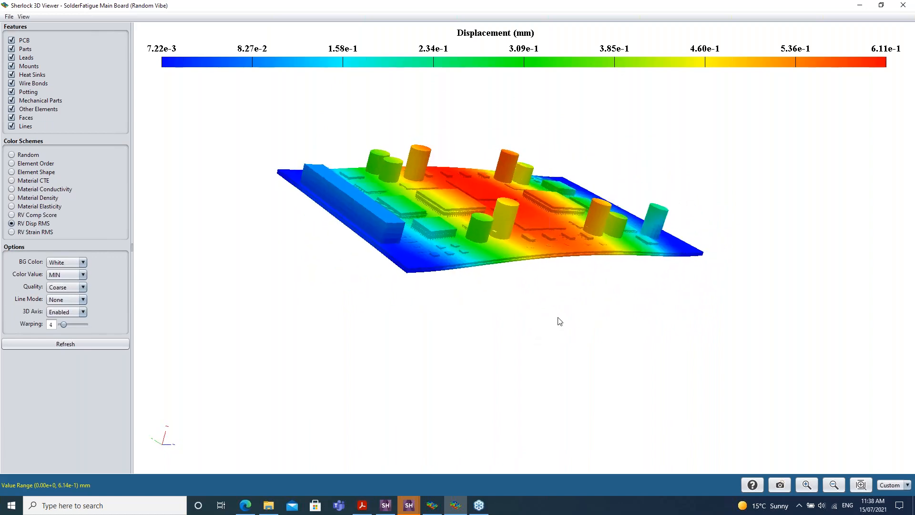
Return to the Current Results window and review the Random Vibe life prediction curve and the Mechanical Shock lead strains.
click(411, 504)
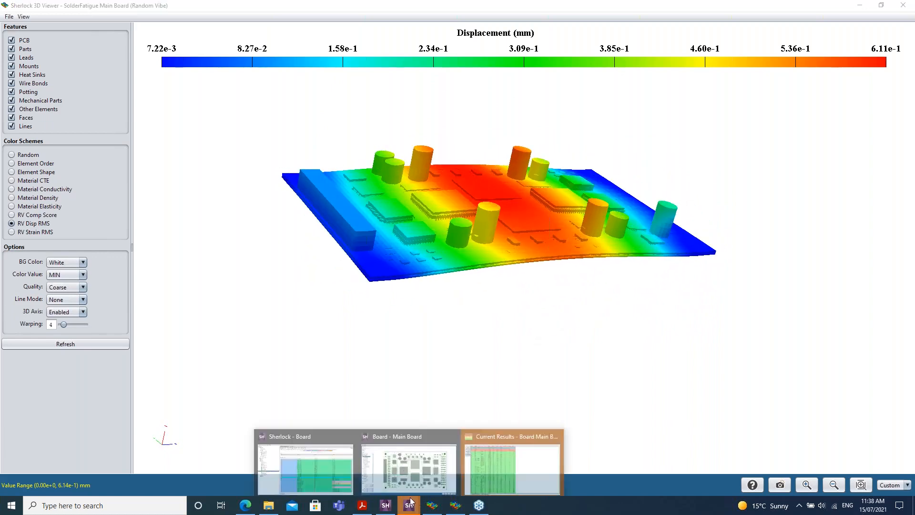
click(488, 488)
click(124, 489)
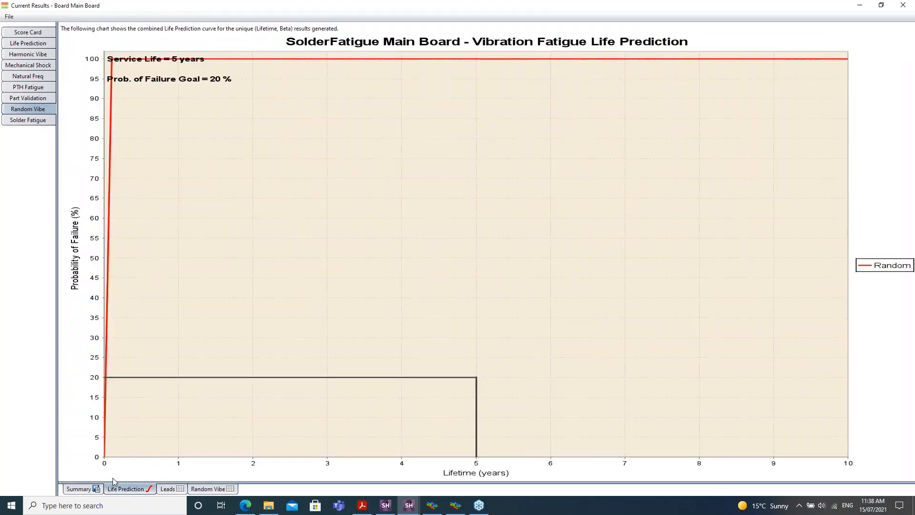
click(33, 65)
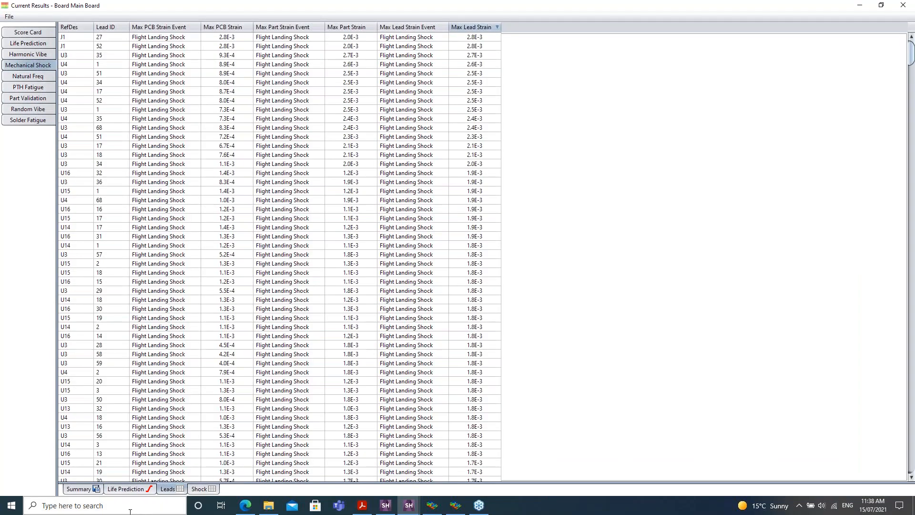
Review the Mechanical Shock and Solder Fatigue life prediction curves, followed by the combined Life Prediction chart for all analyses.
click(143, 489)
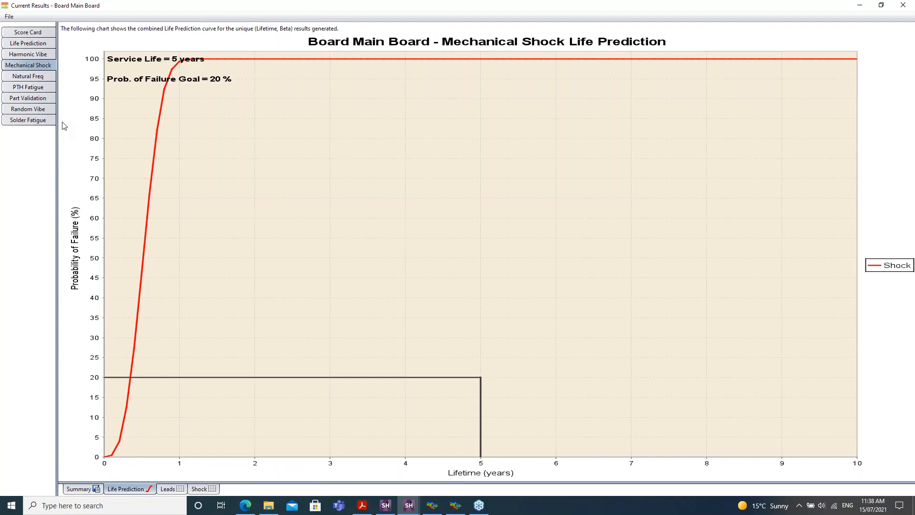
click(26, 120)
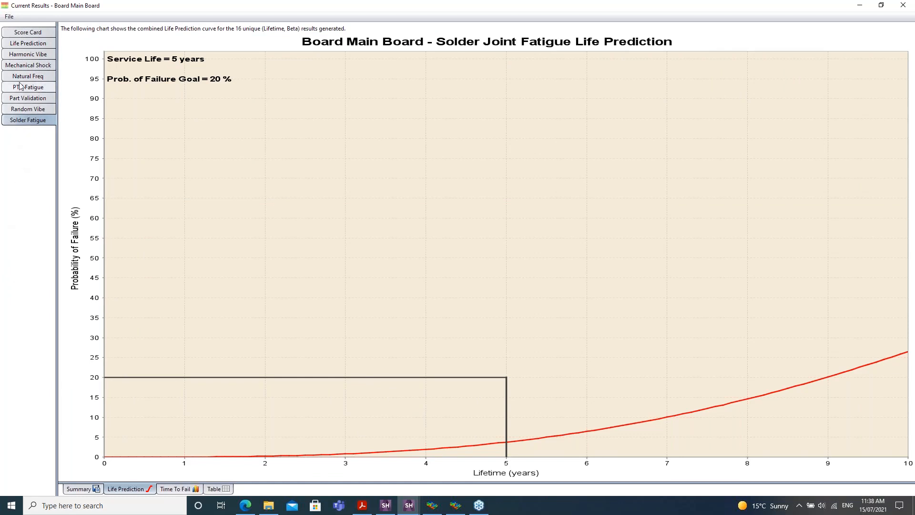
click(11, 44)
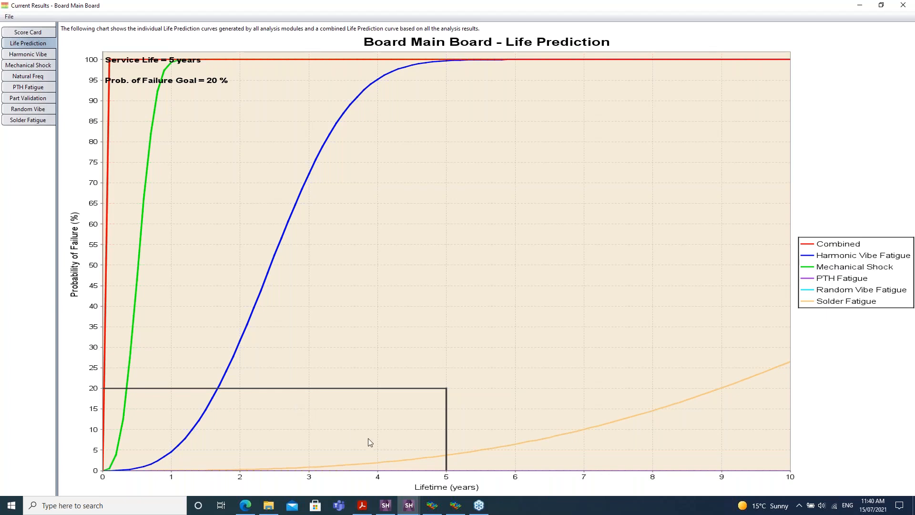
Switch to the Main Board layer viewer, display the SH Strain @ 9.9ms layer, and return to the combined Life Prediction chart.
mouse_move(412, 508)
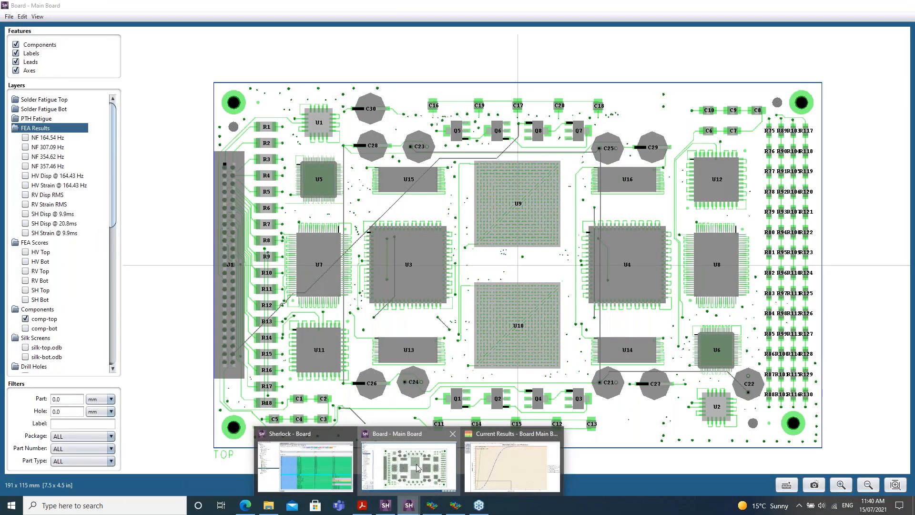
click(416, 464)
click(25, 233)
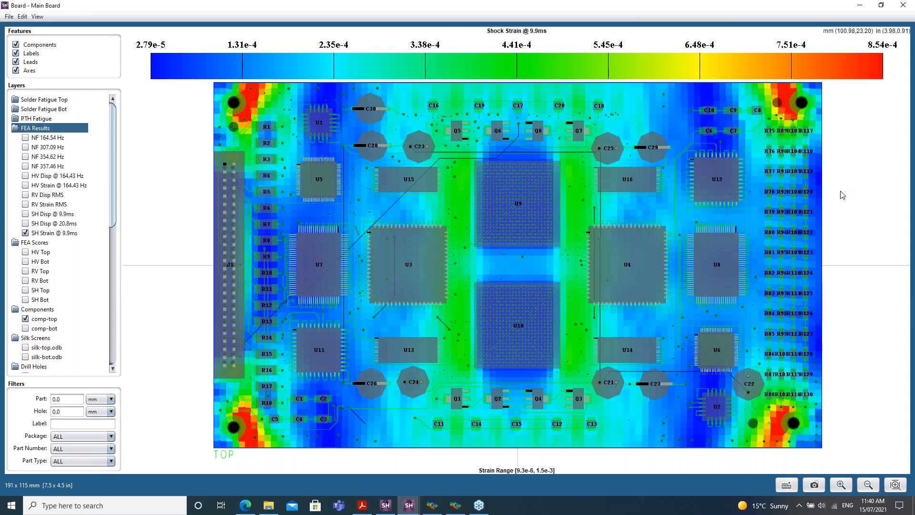
click(862, 10)
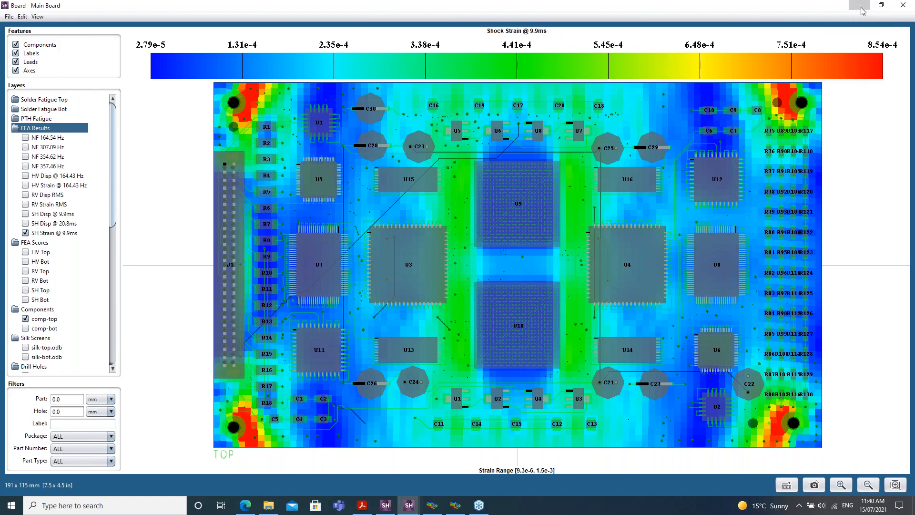
click(861, 11)
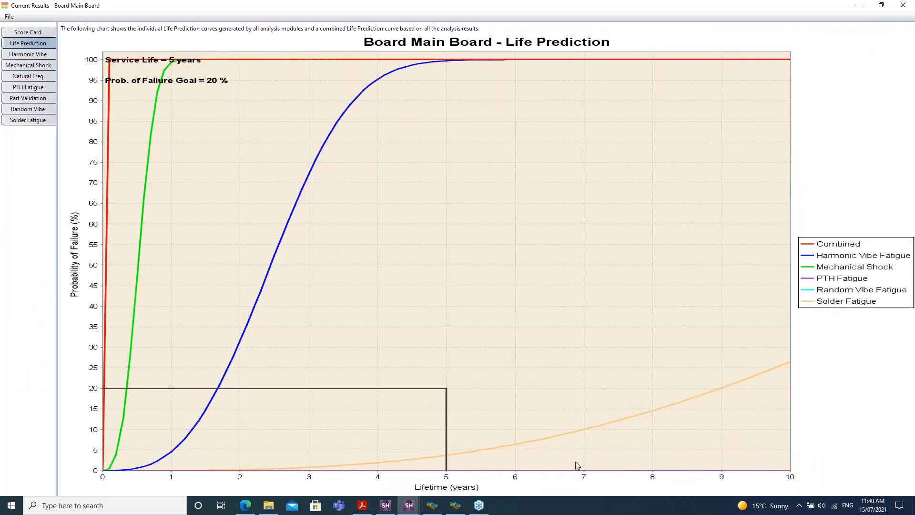